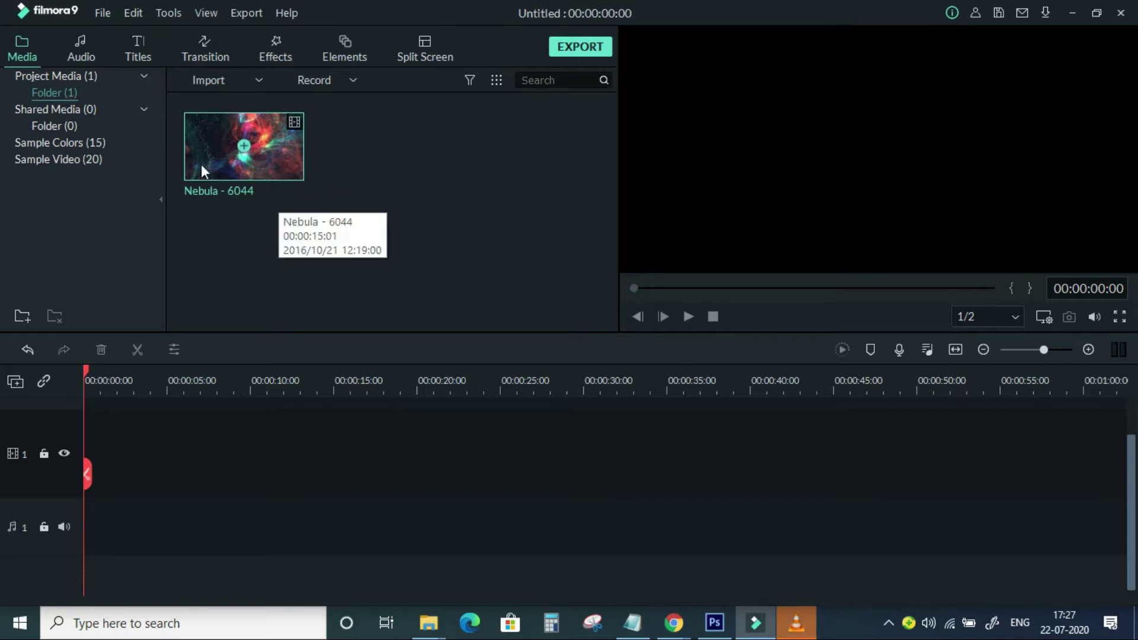
Step: Add the Default Title to the start of the first video track and play it back from the beginning
click(145, 54)
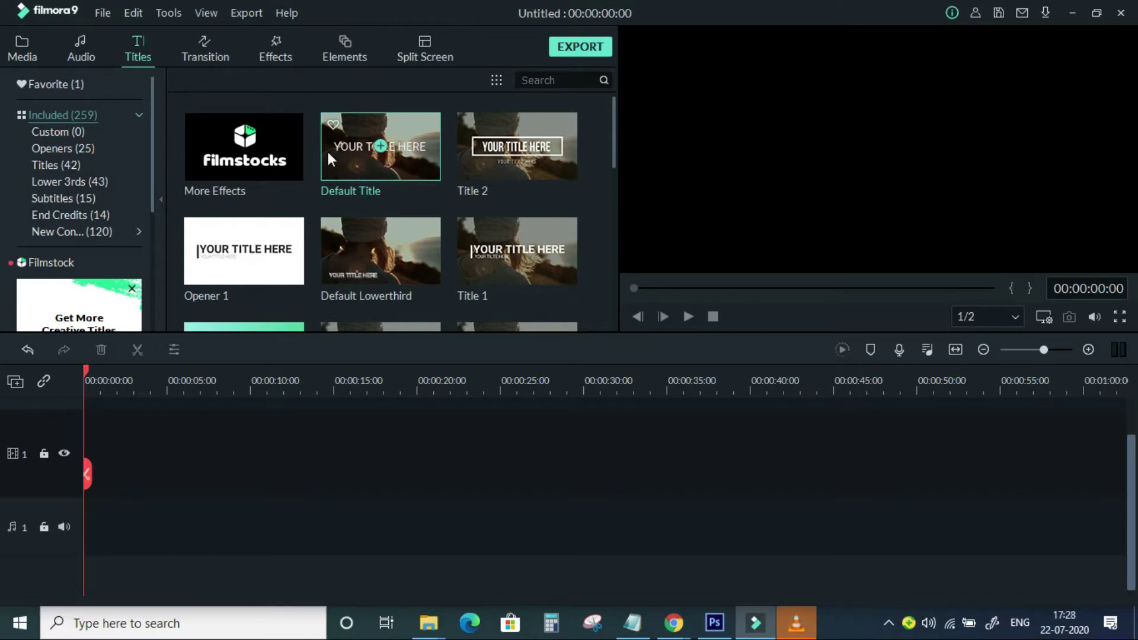
click(379, 147)
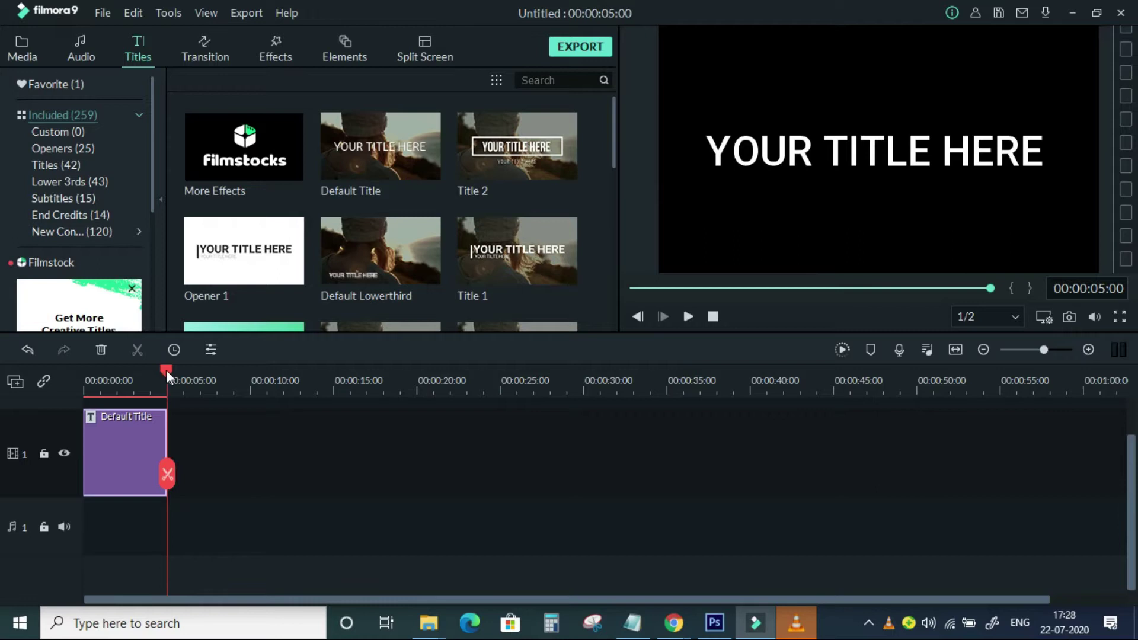
drag(166, 370, 84, 370)
click(683, 318)
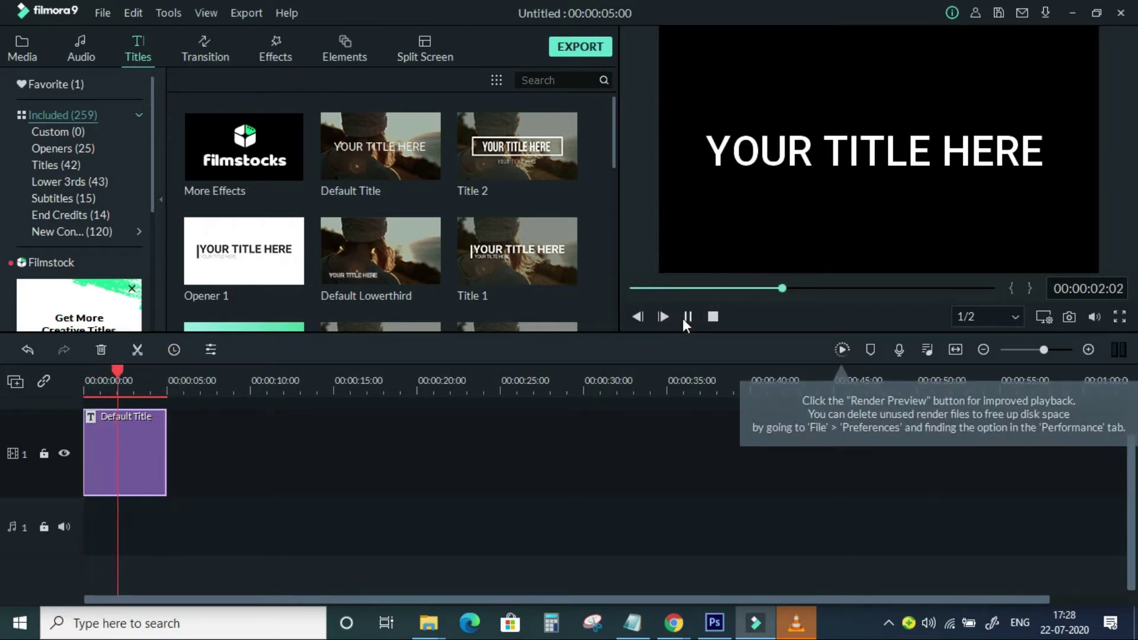
key(space)
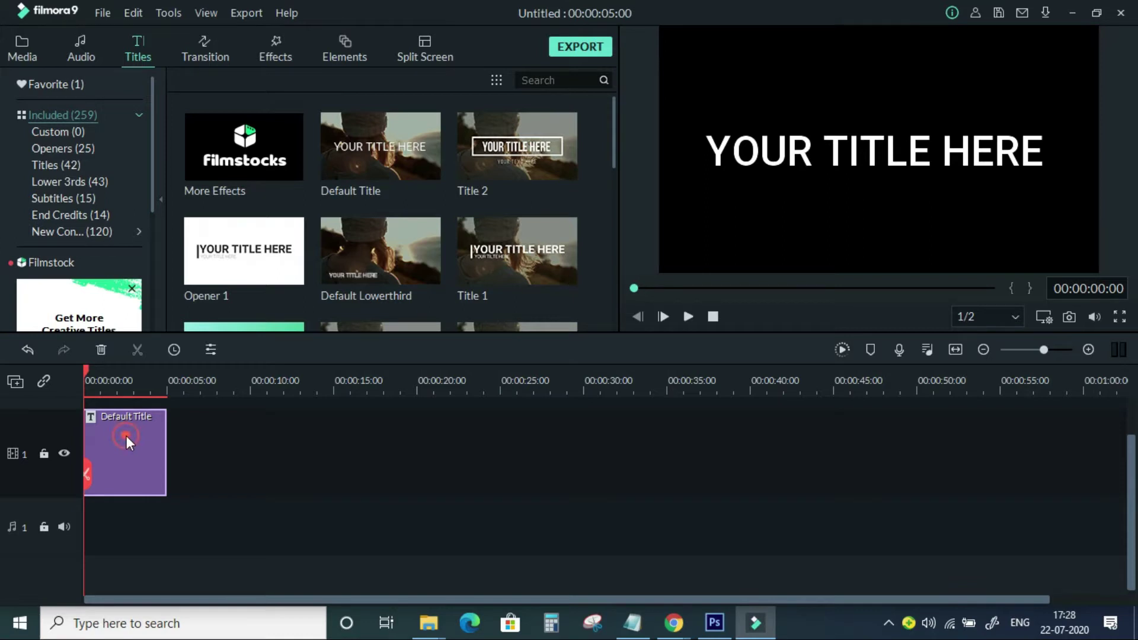
Step: Open the title clip in the advanced text editor and replace its placeholder text with MARVEL
double_click(126, 435)
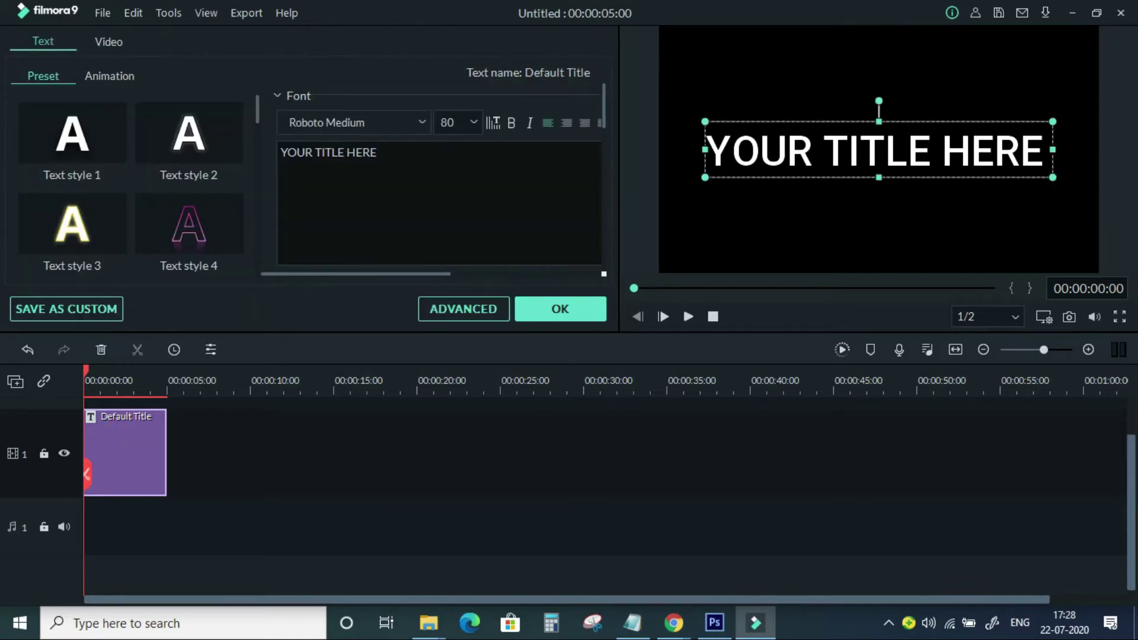
click(463, 312)
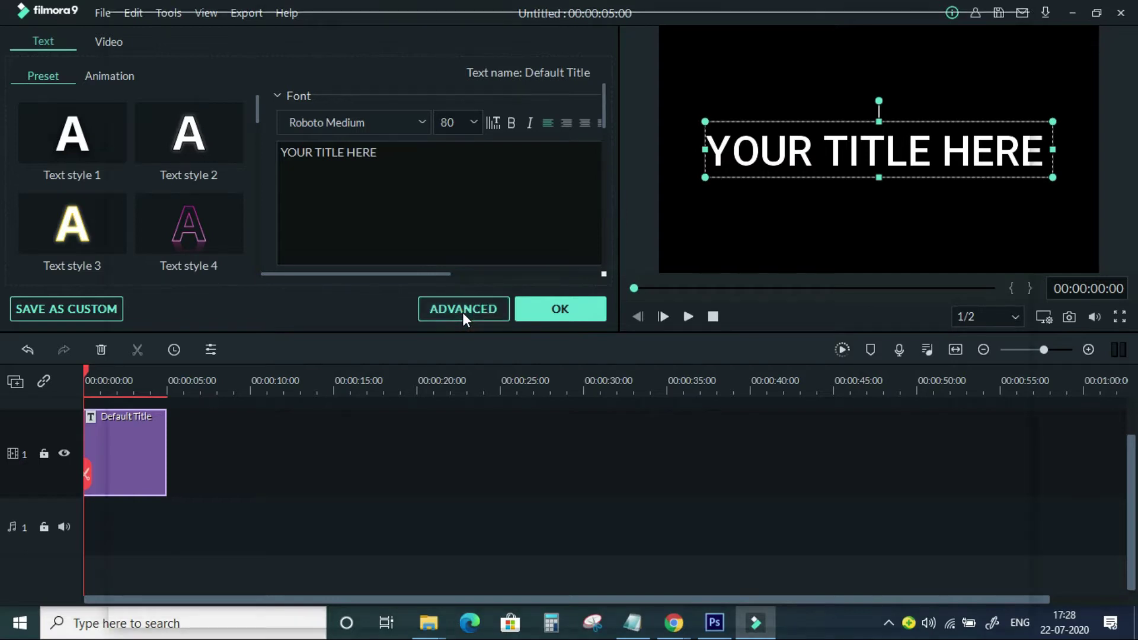
drag(254, 113, 55, 97)
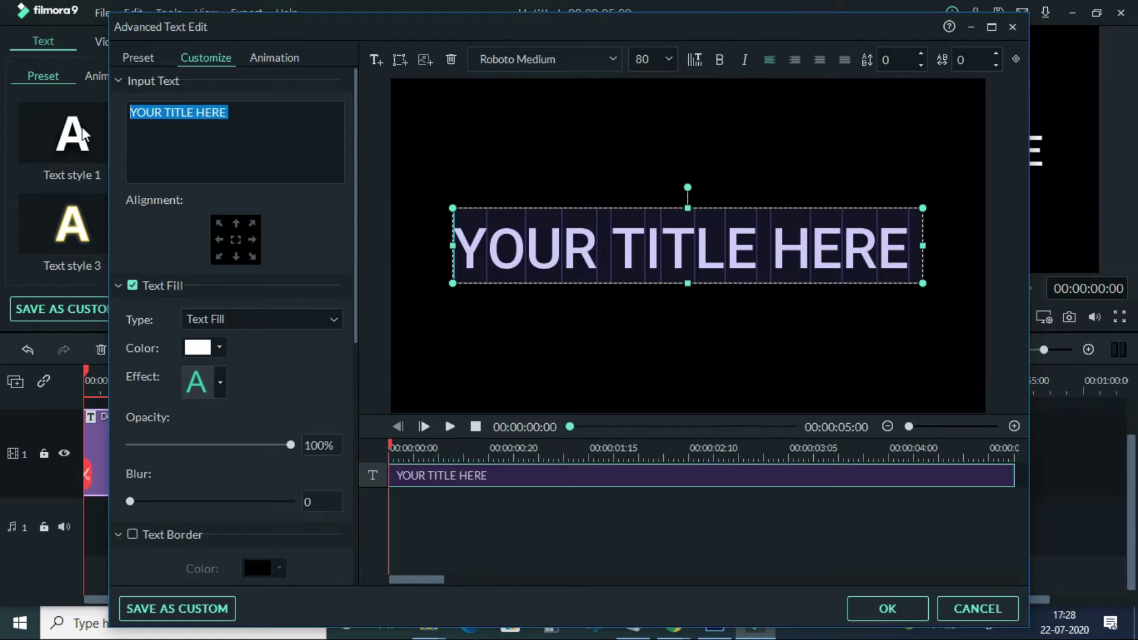
text(MAR)
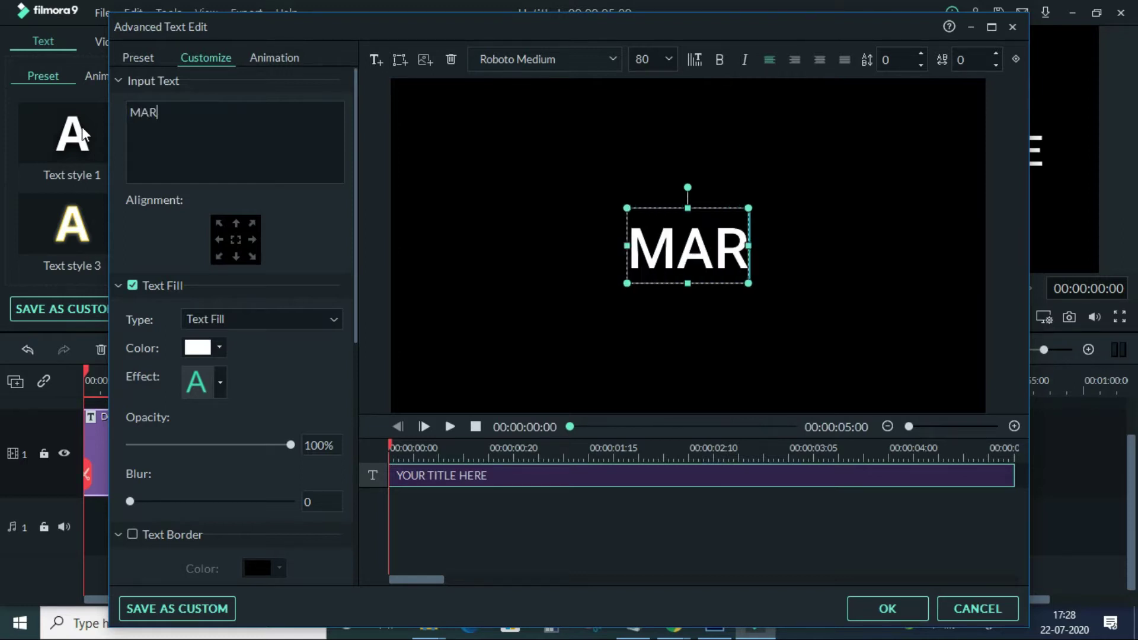
text(VEL)
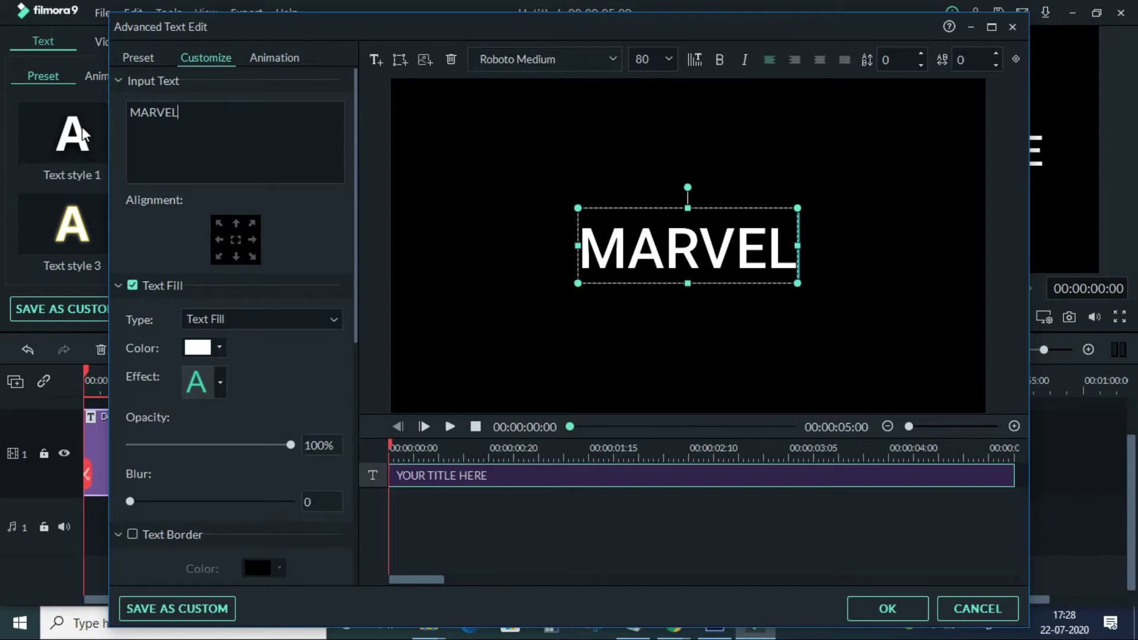
Step: Set the MARVEL text's font to Impact and its size to 150
click(614, 60)
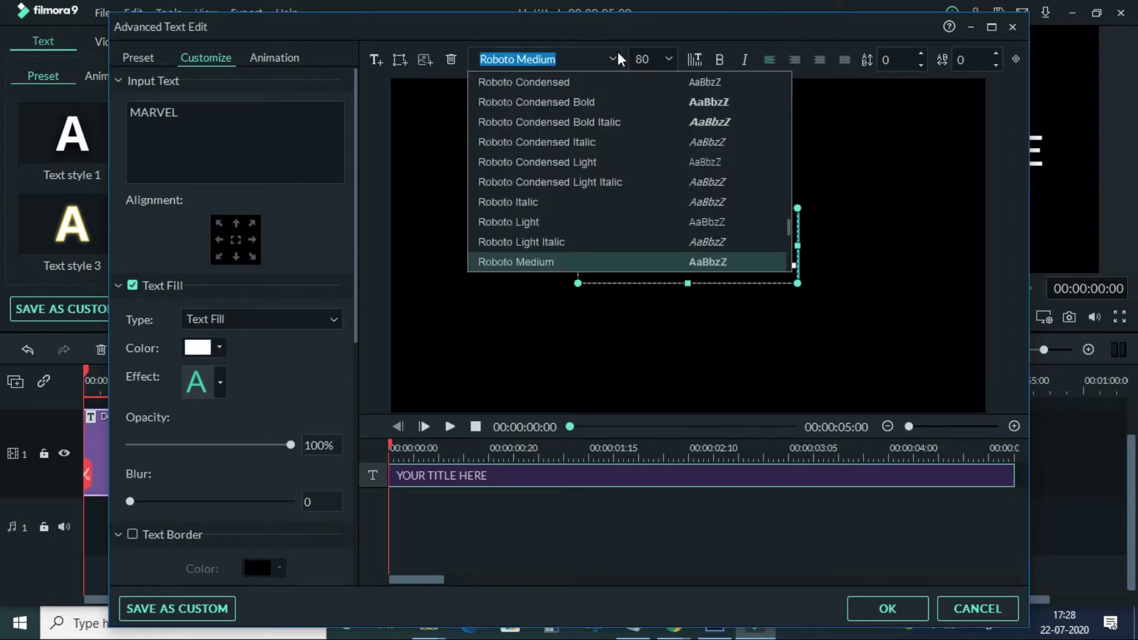
text(im)
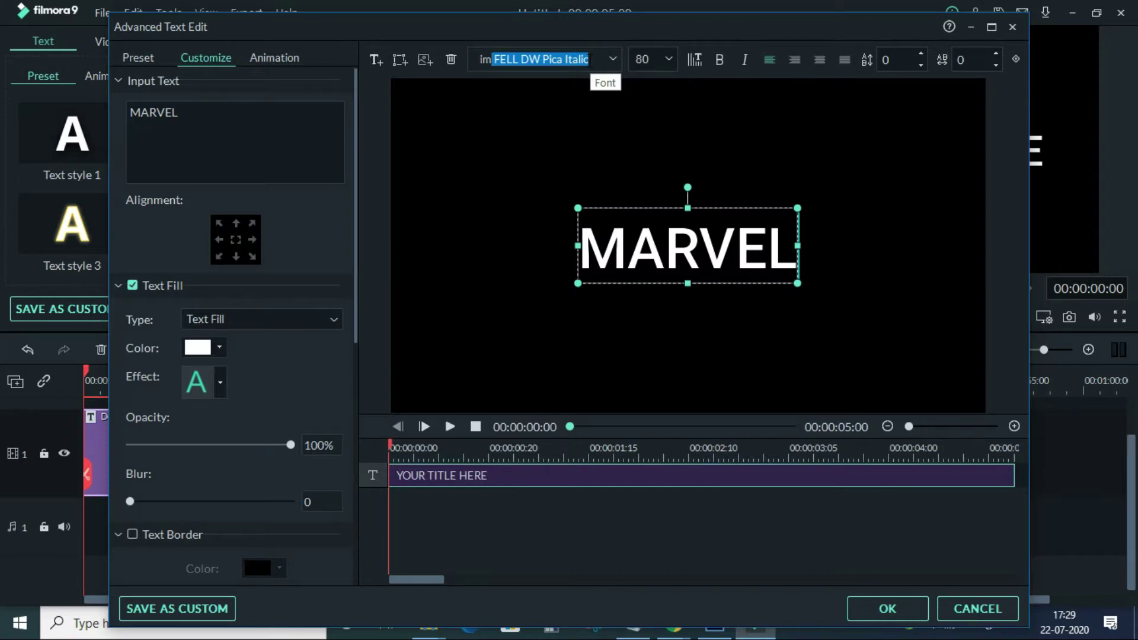
text(pact)
key(Return)
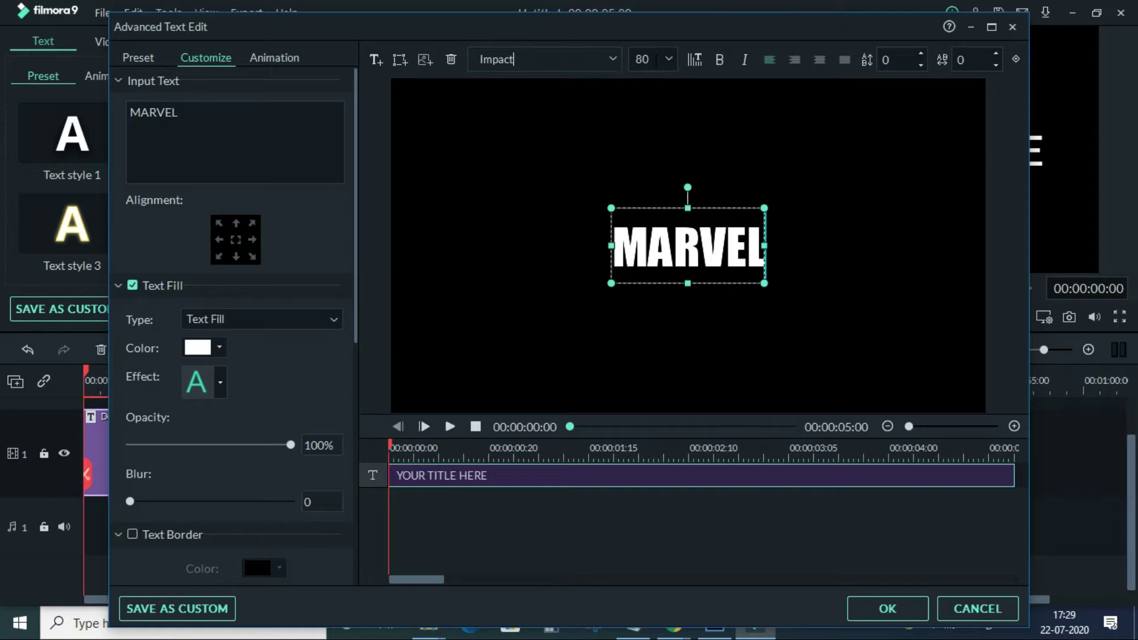
click(668, 60)
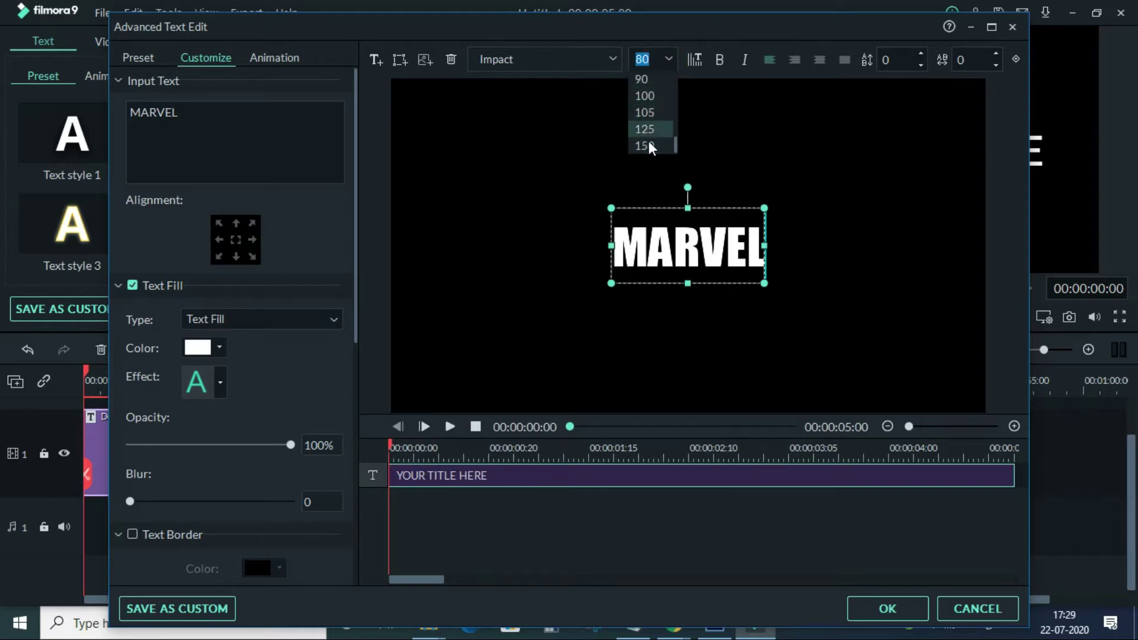
click(651, 146)
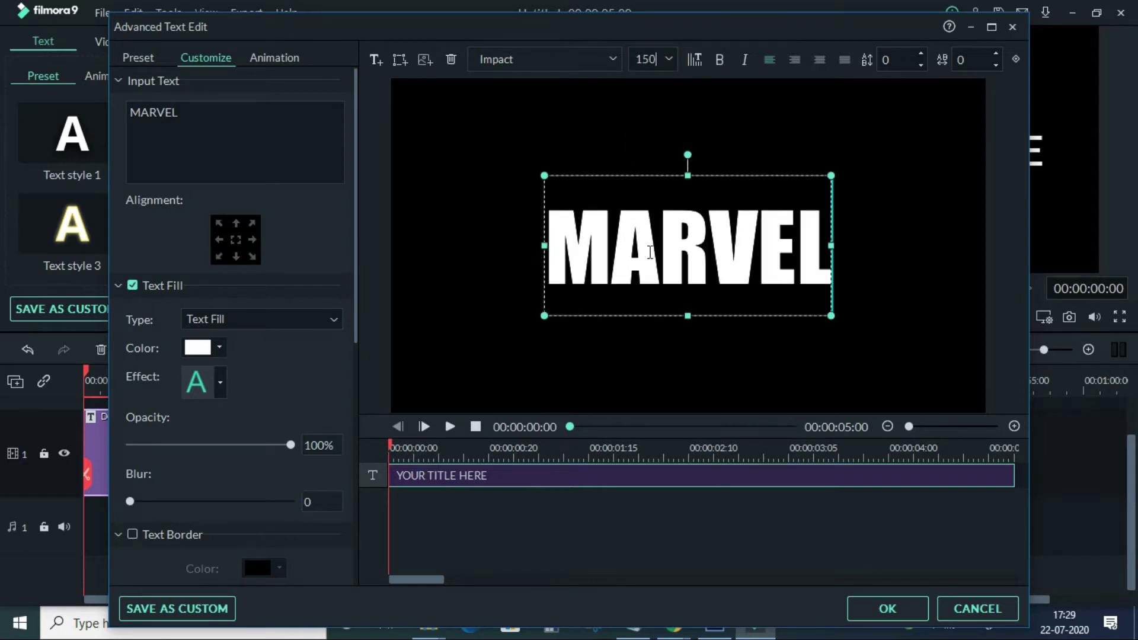
Step: Enlarge the MARVEL text box slightly around the text and apply the advanced text edits
click(706, 174)
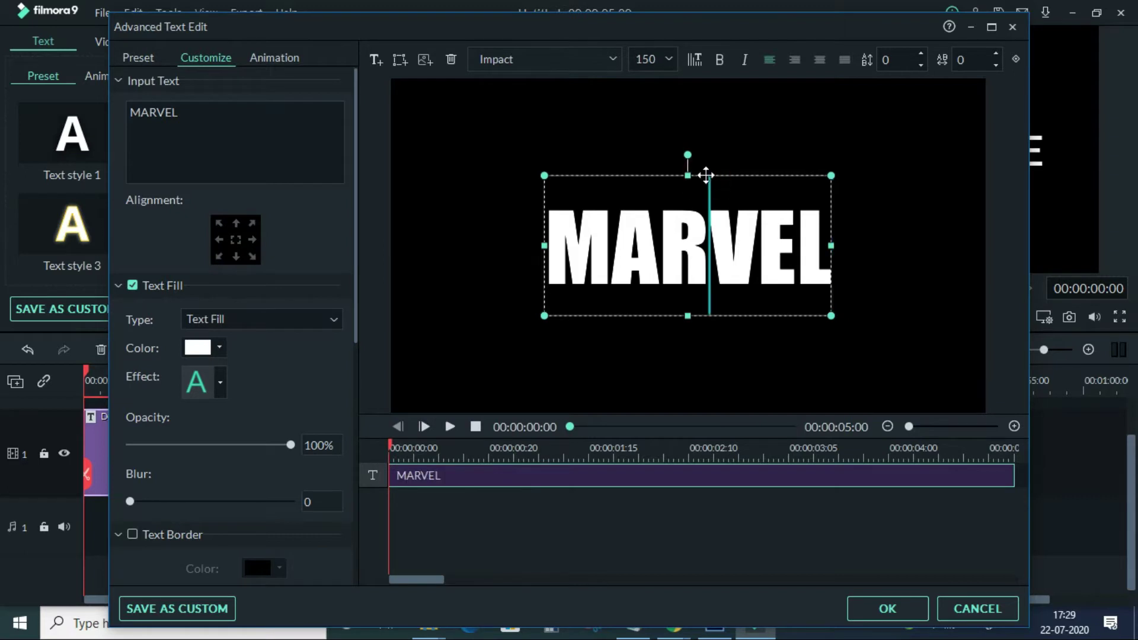
click(705, 172)
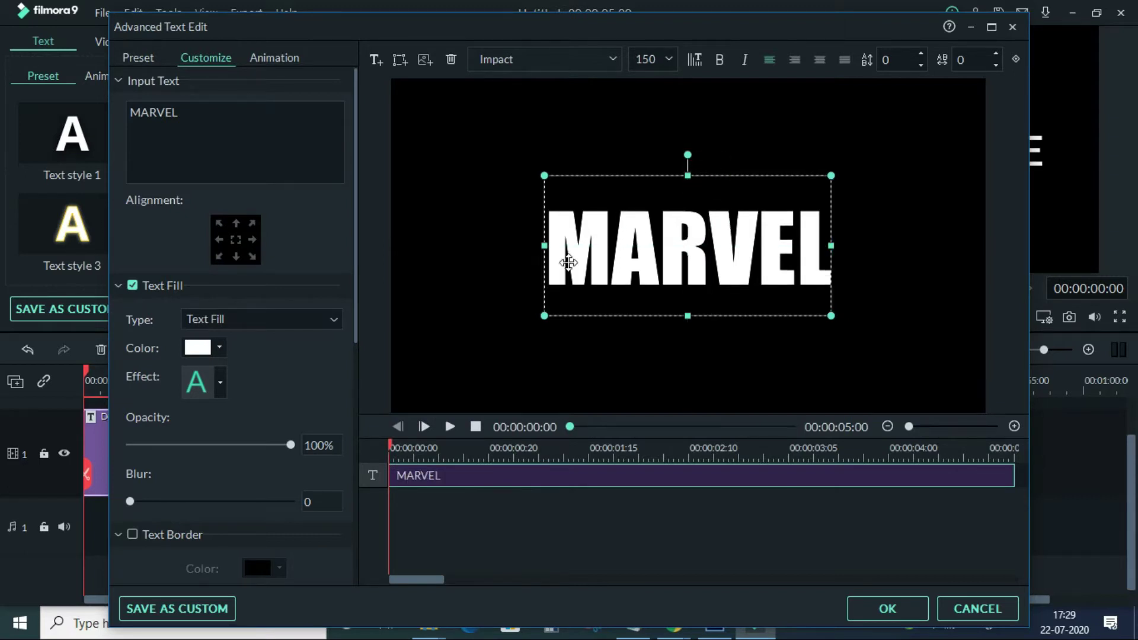
drag(542, 316, 529, 322)
drag(724, 175, 731, 172)
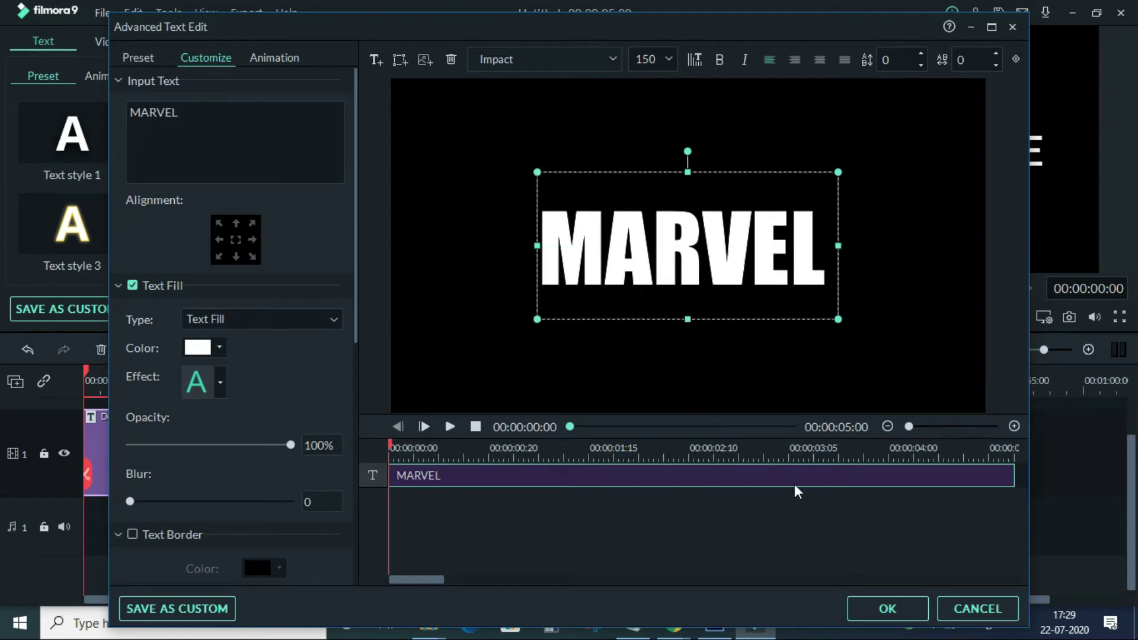
click(870, 601)
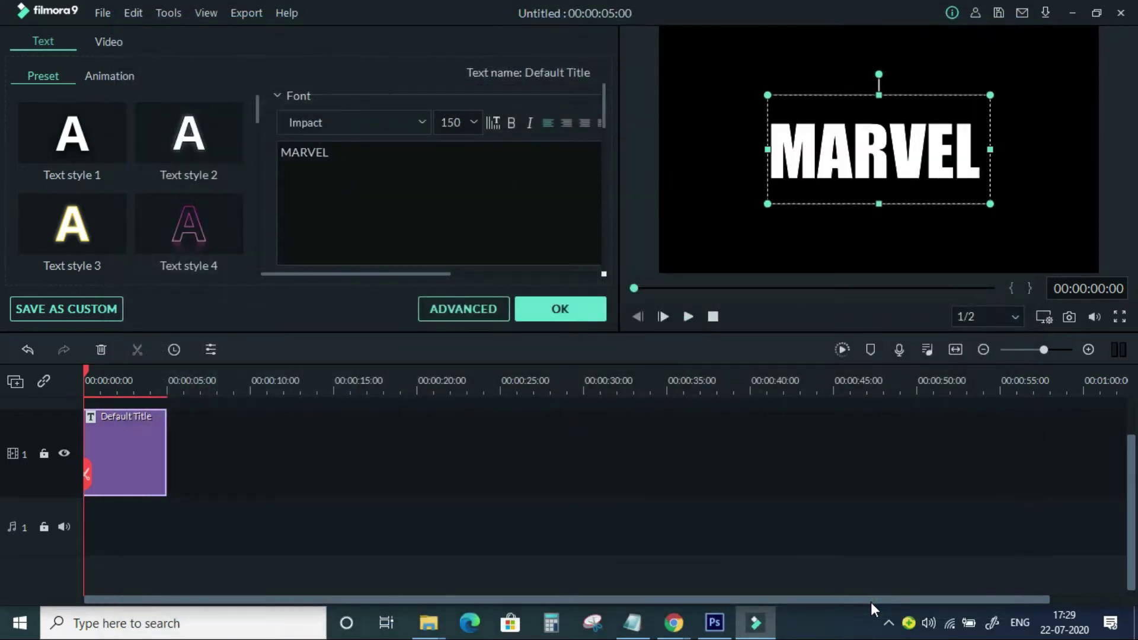
Step: Render the timeline preview and close the title's text settings
click(842, 348)
click(560, 314)
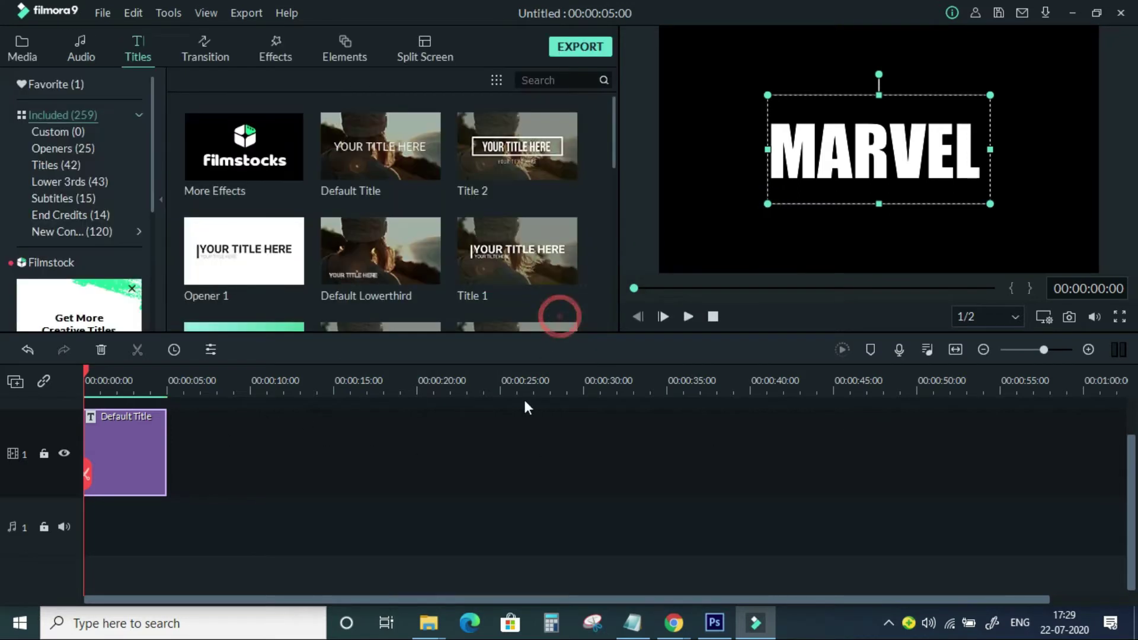
Step: Export the title as an MP4 video named Marvel Text to the Desktop, and close the export window when done
click(23, 47)
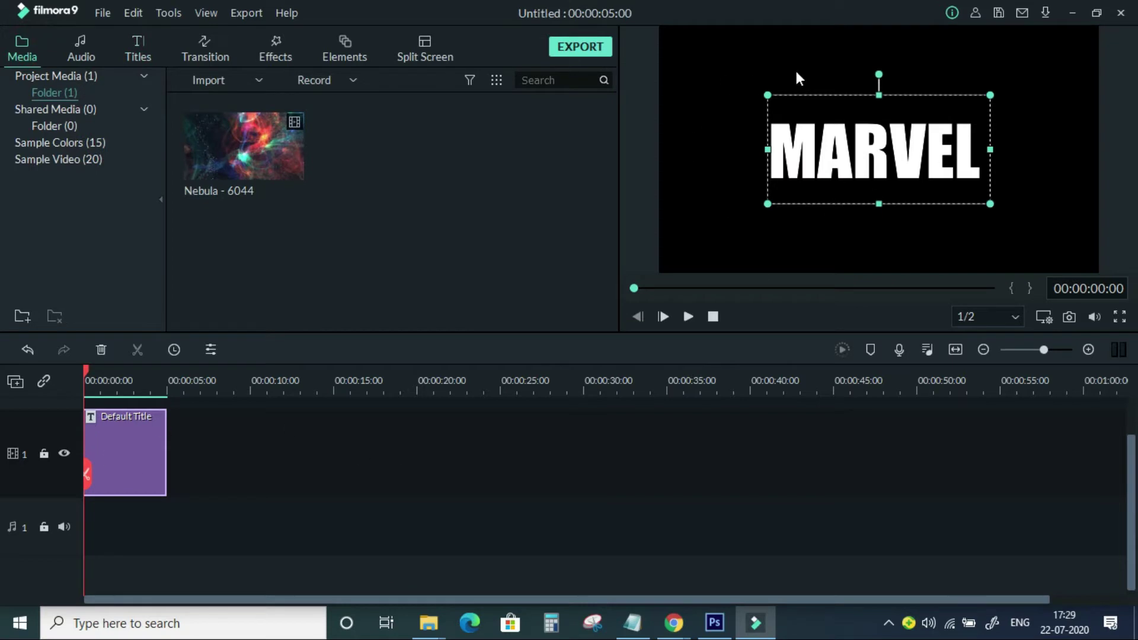
click(597, 50)
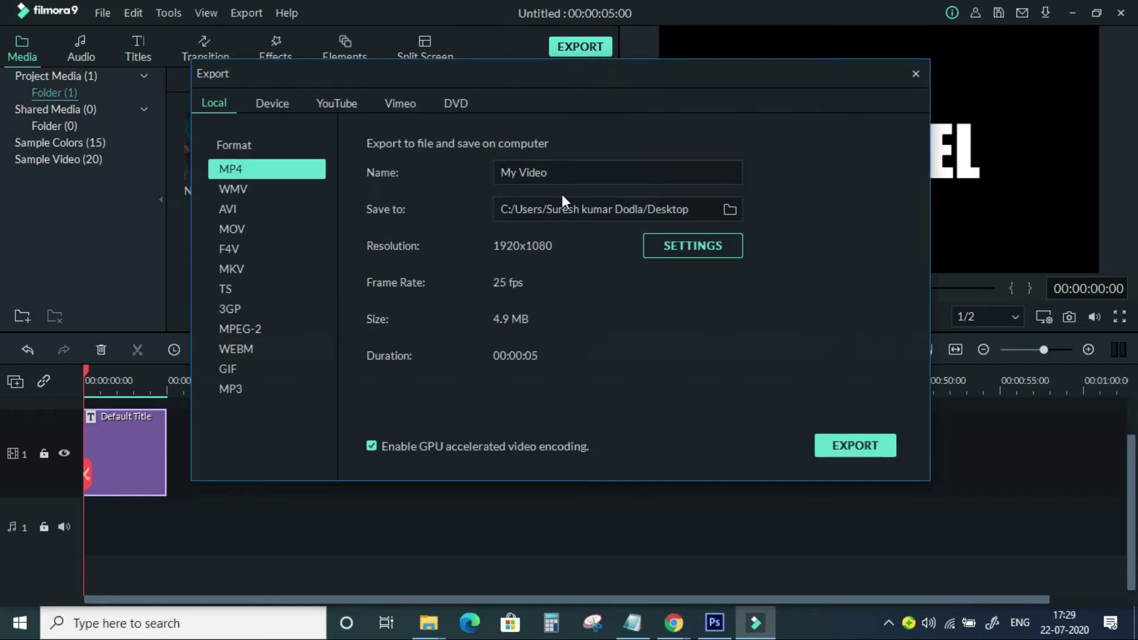
drag(578, 178, 318, 169)
text(Marvel Text)
click(869, 450)
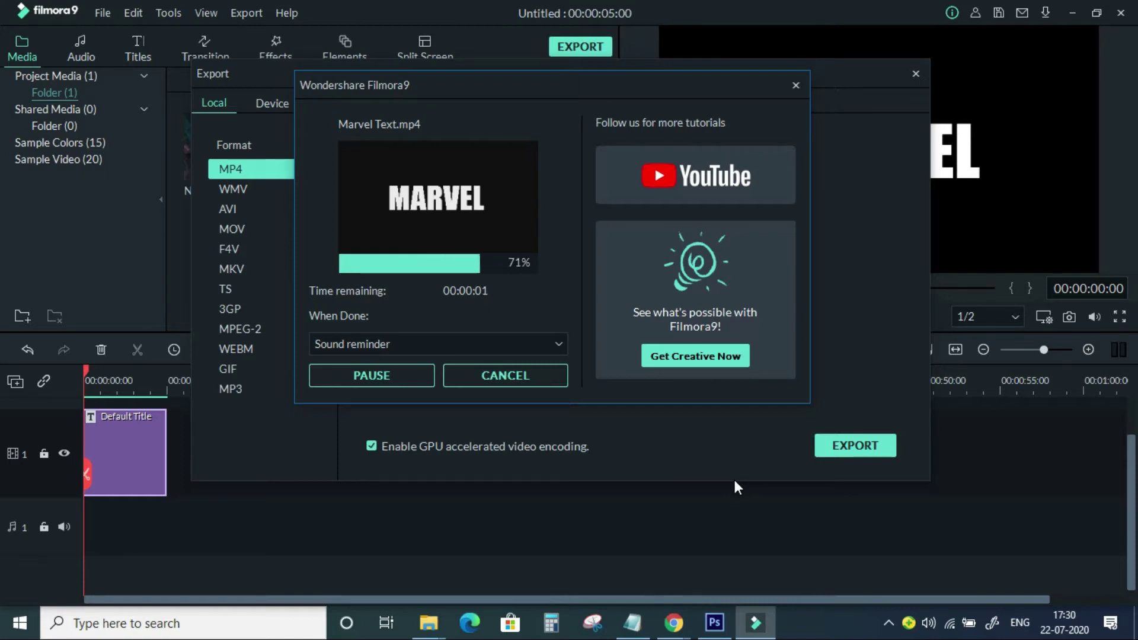
click(531, 376)
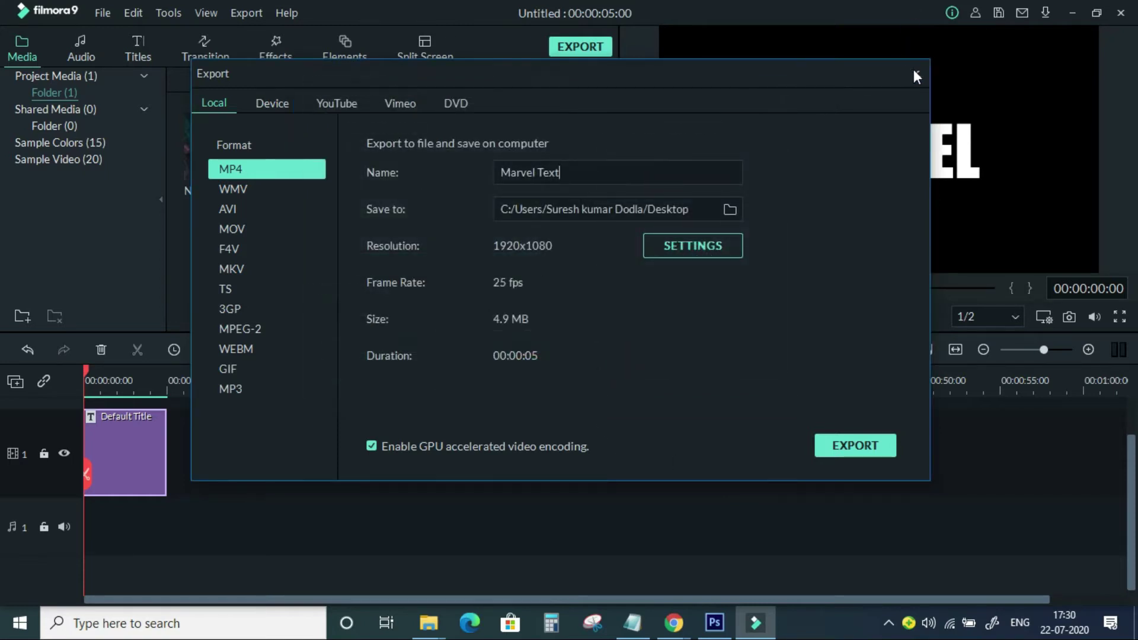
click(917, 74)
Step: Import the Marvel Text video from the Desktop into the project media
click(213, 83)
click(222, 99)
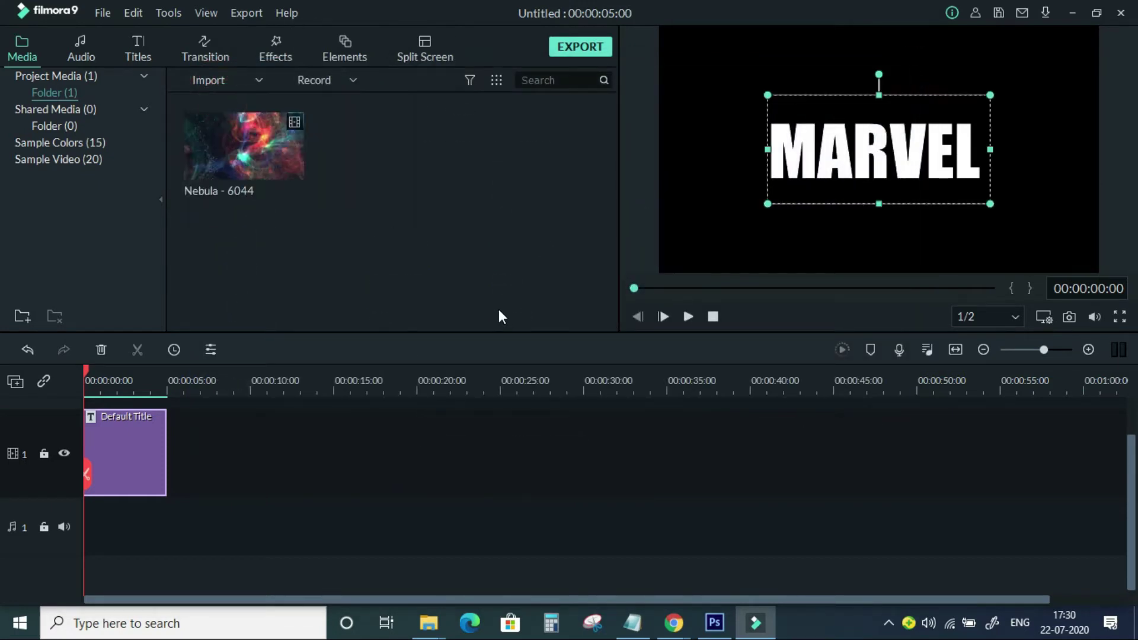
click(76, 143)
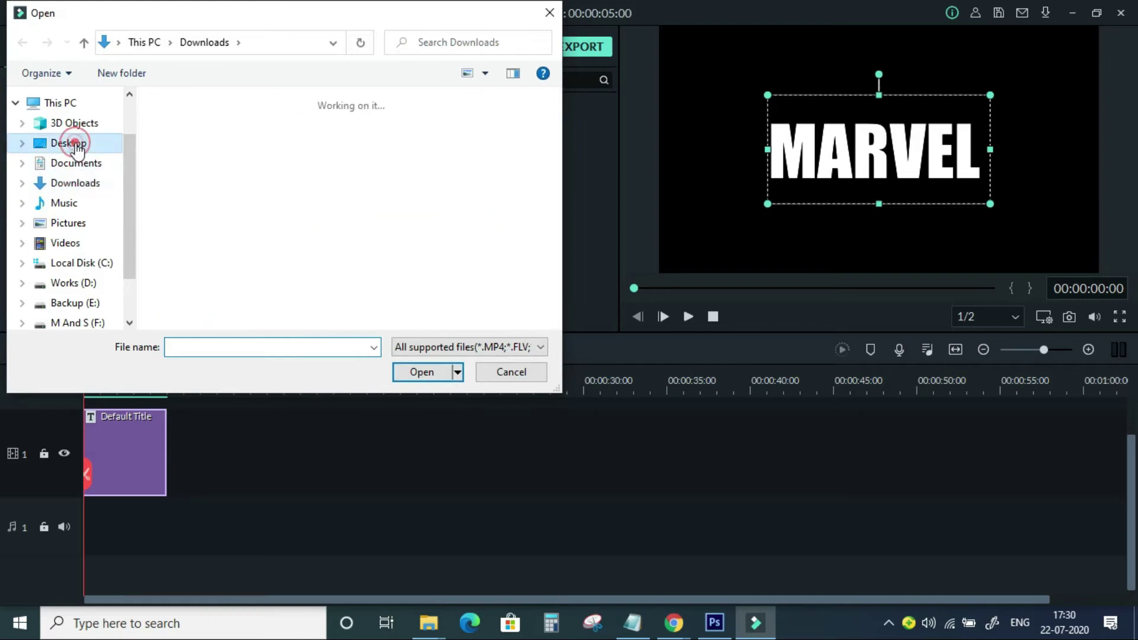
click(195, 157)
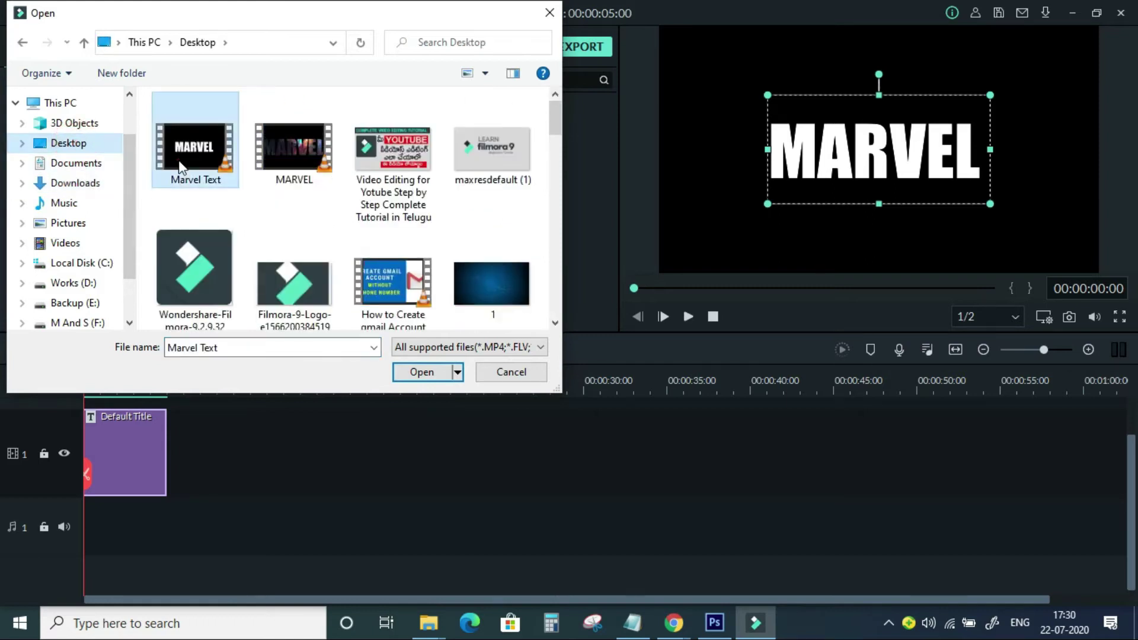
click(422, 374)
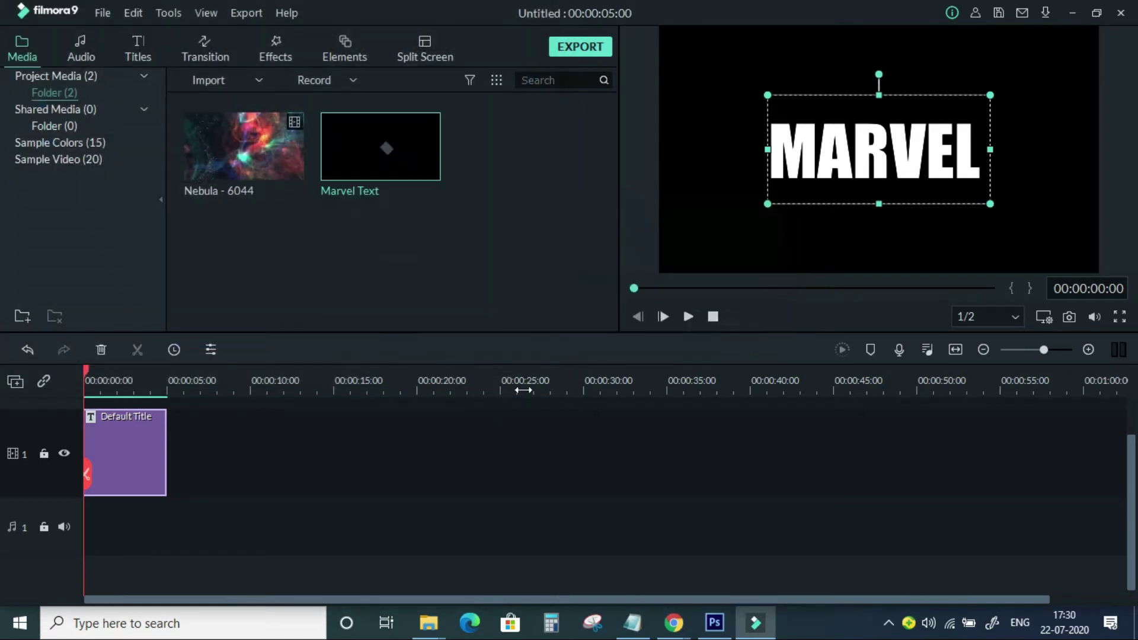
Step: Replace the title clip on the first video track with the Nebula - 6044 clip, keeping the project settings at 1920 x 1080 25fps
drag(260, 435, 45, 498)
key(Delete)
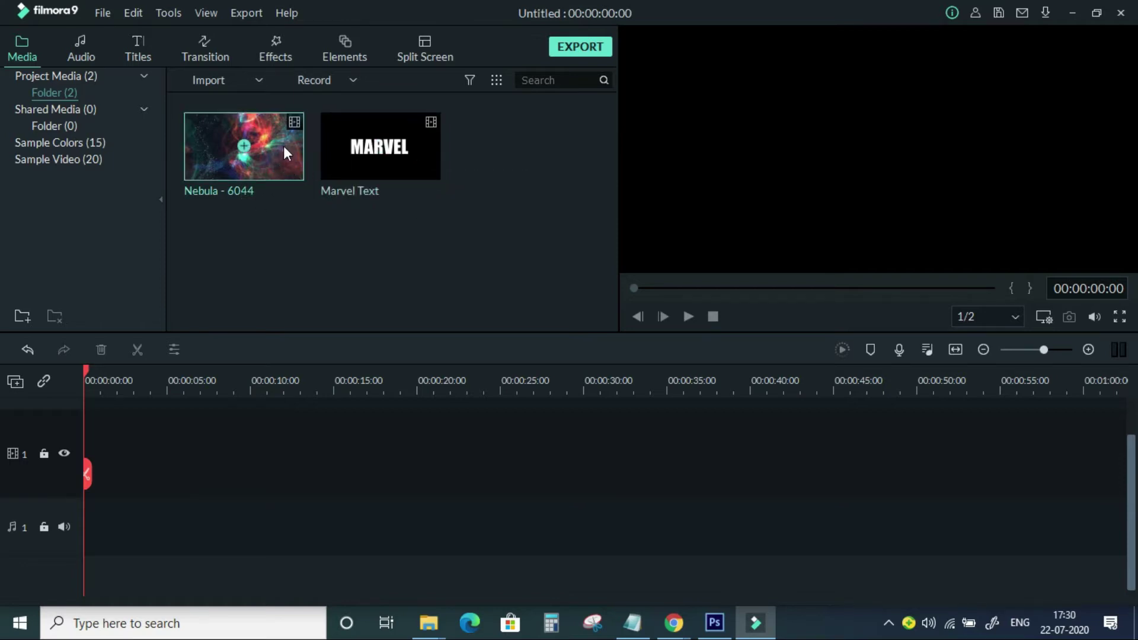
drag(275, 154, 61, 482)
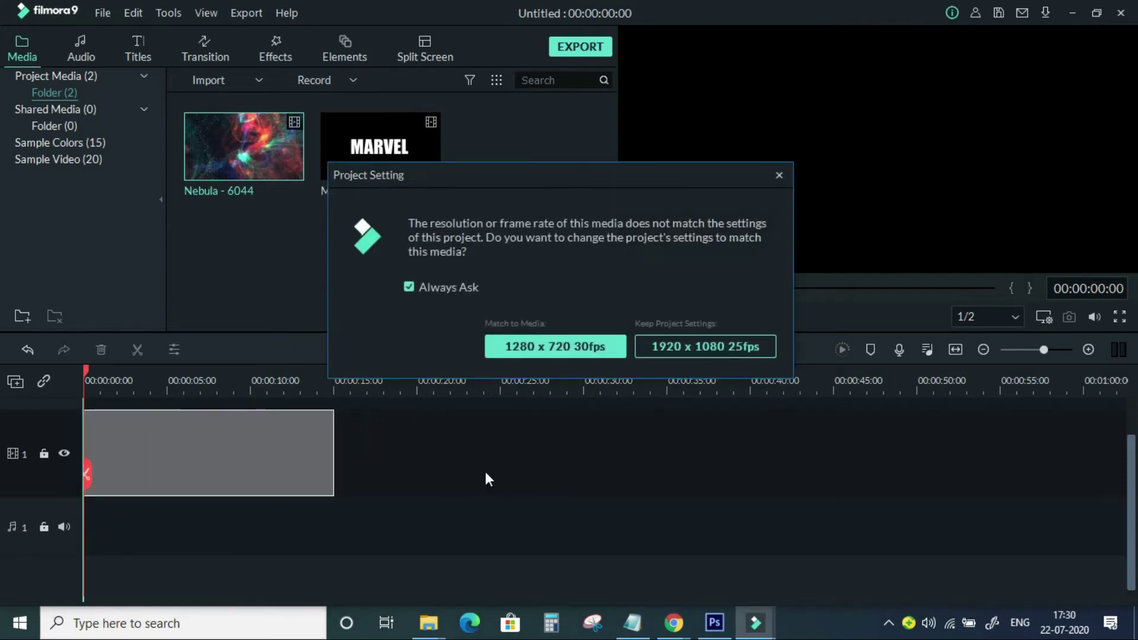
click(715, 347)
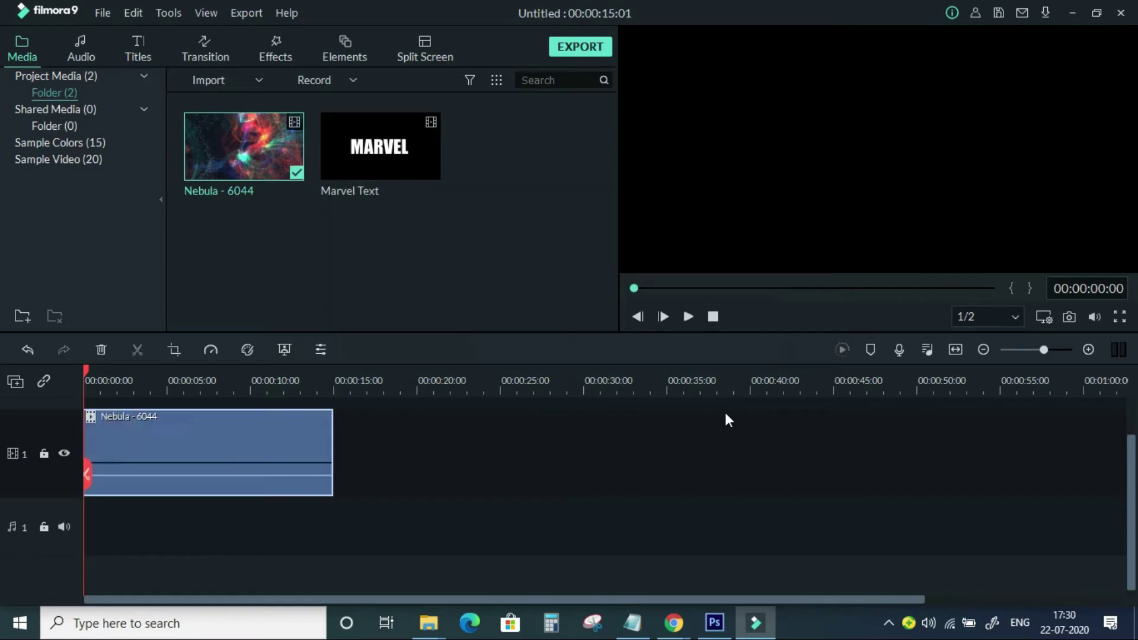
Step: Place the Marvel Text clip on video track 2 above the nebula and trim the Nebula - 6044 clip to the same length
drag(1128, 481, 1120, 429)
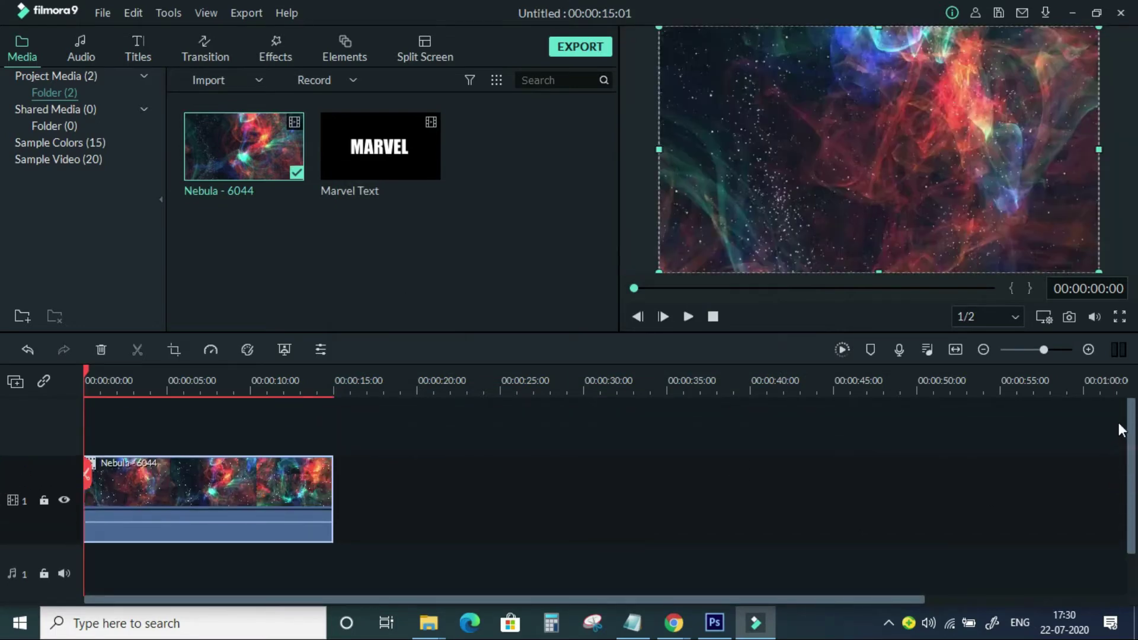
drag(410, 162, 81, 401)
scroll(452, 424, down, 1)
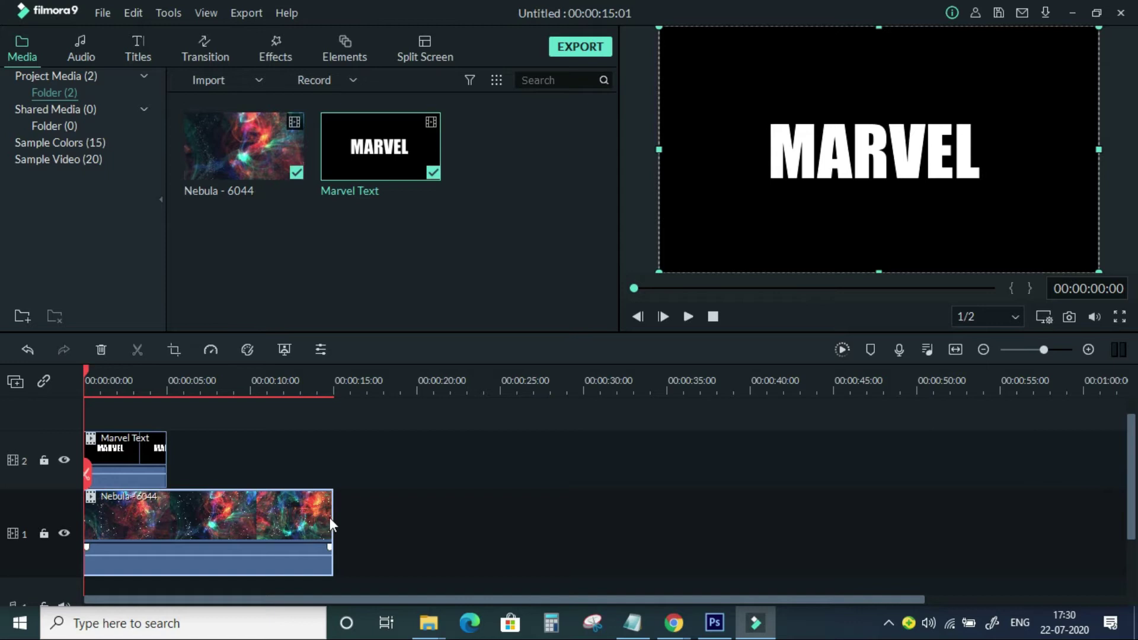
drag(330, 516, 168, 500)
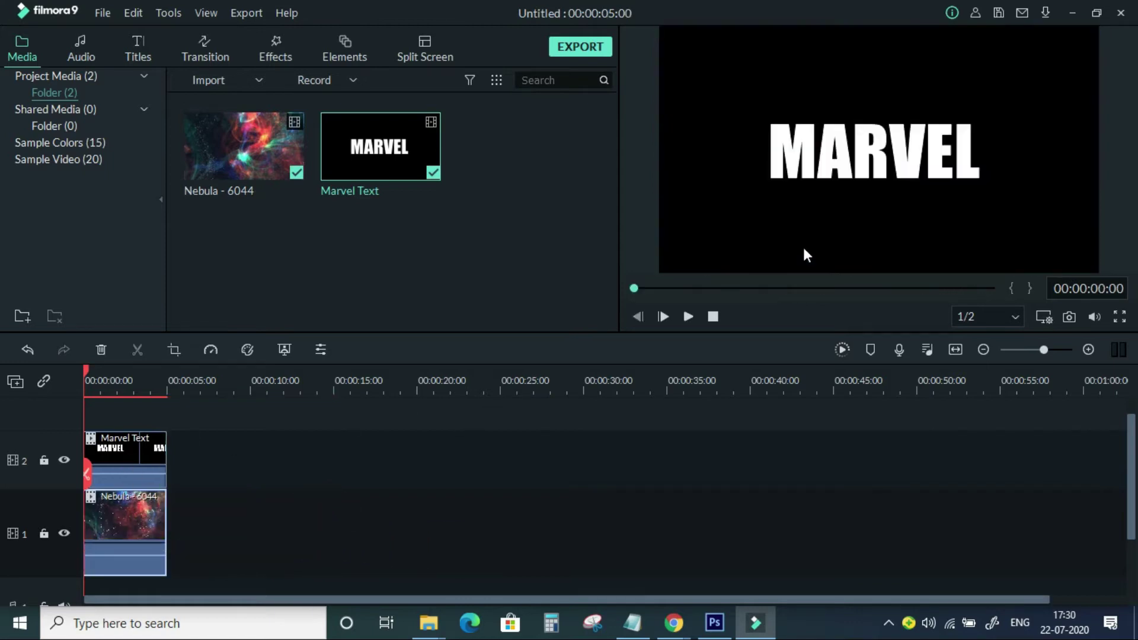
Step: Set the blending mode of the Marvel Text clip on video track 2 to Multiply
click(139, 454)
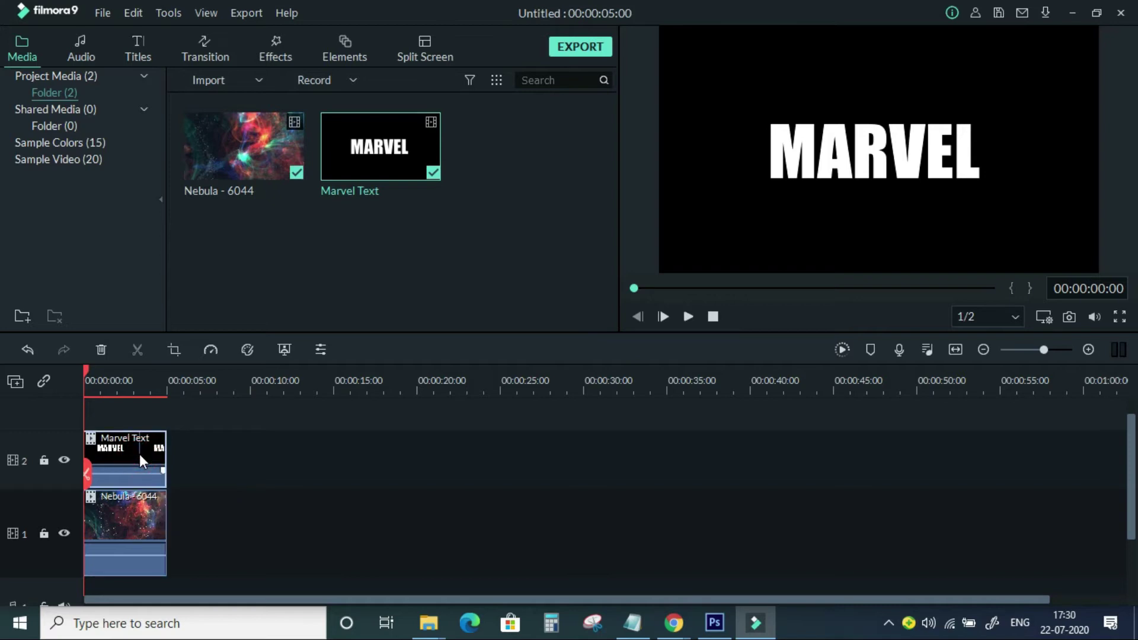
click(141, 523)
click(126, 468)
double_click(134, 458)
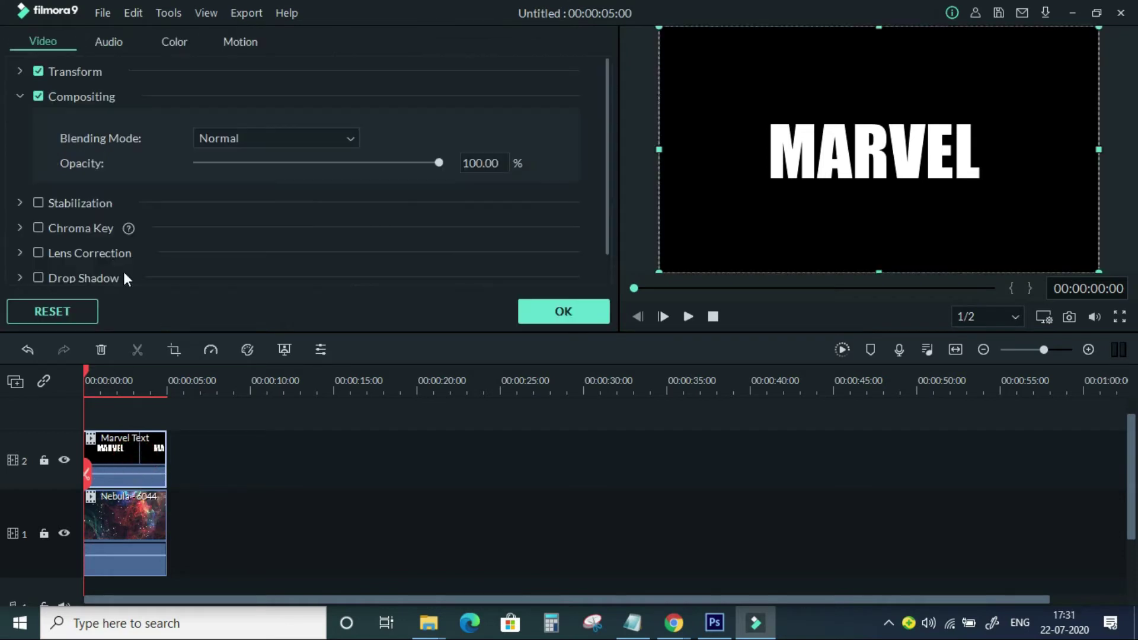
click(19, 96)
click(20, 96)
click(232, 137)
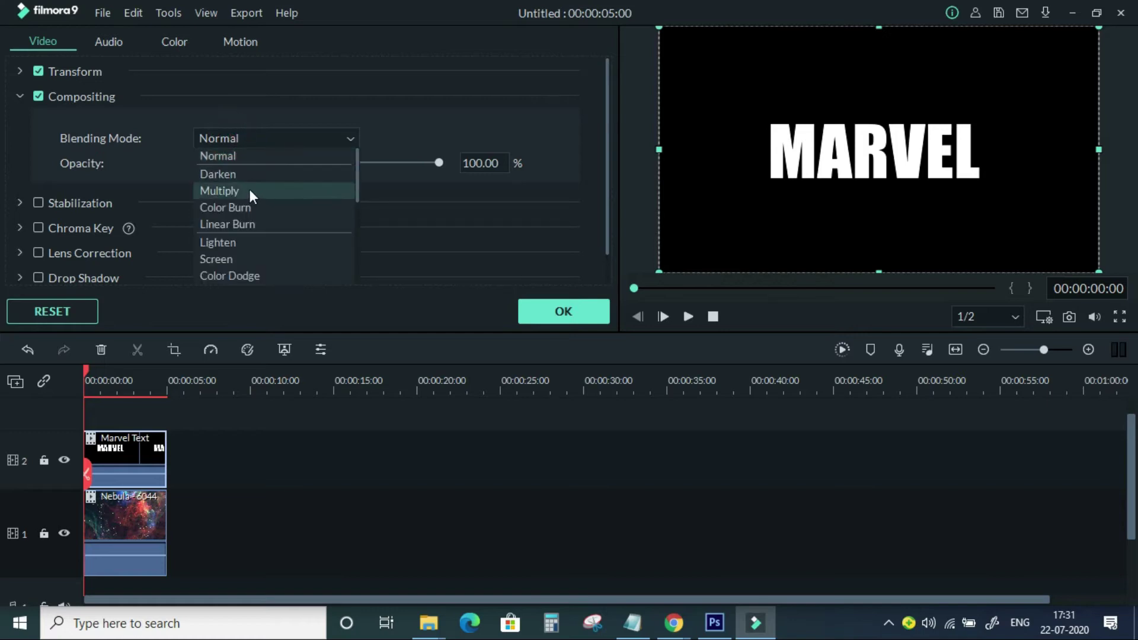
click(249, 190)
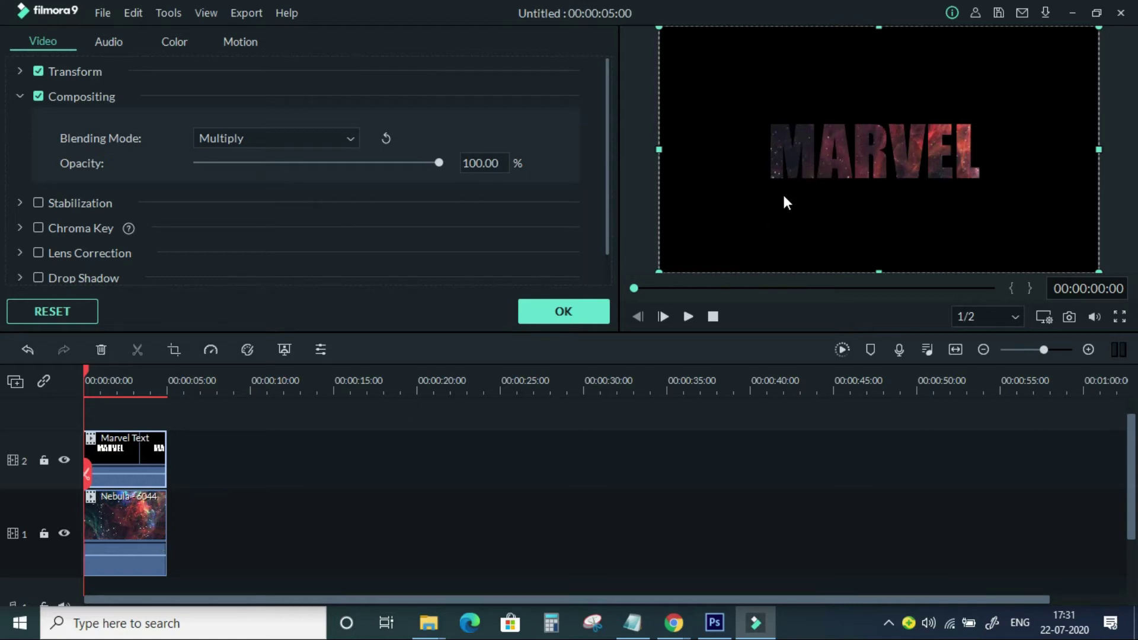
Step: Play the composited text-over-nebula video from the beginning twice to review the effect
click(690, 318)
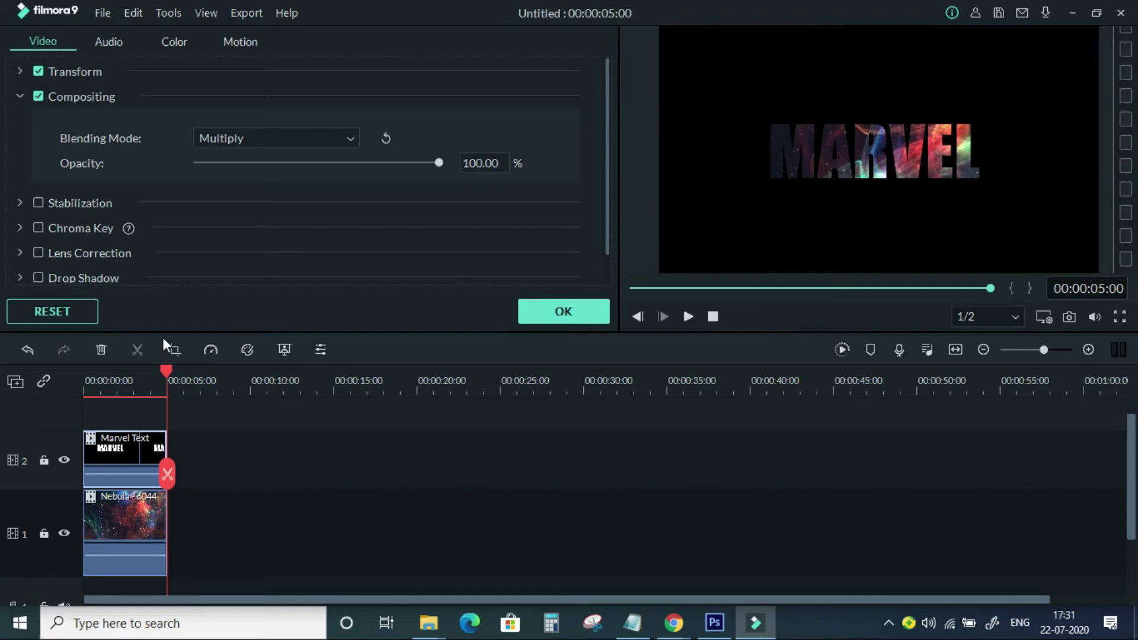
drag(168, 373, 24, 365)
click(687, 316)
Step: Delete the Marvel Text and Nebula - 6044 clips from the timeline
click(137, 517)
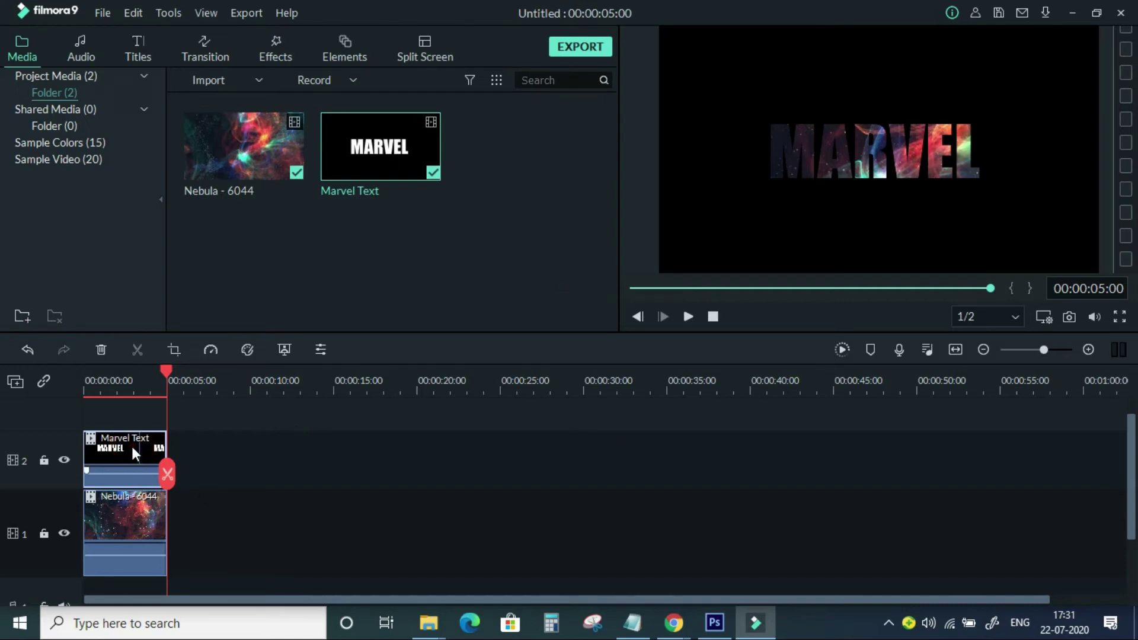
key(Delete)
click(119, 528)
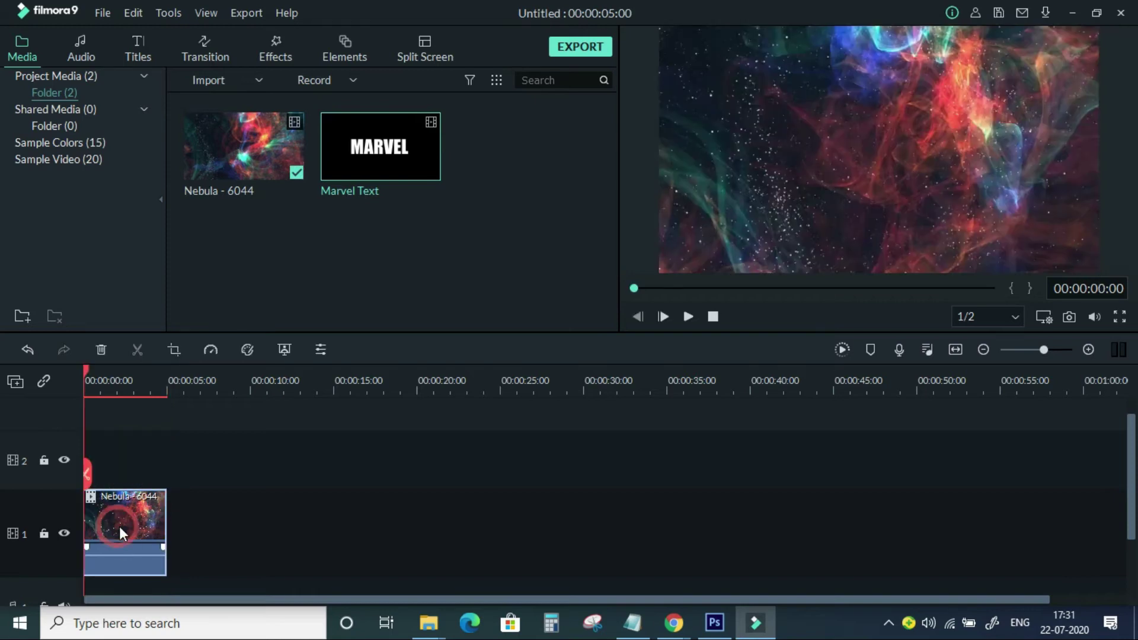
key(Delete)
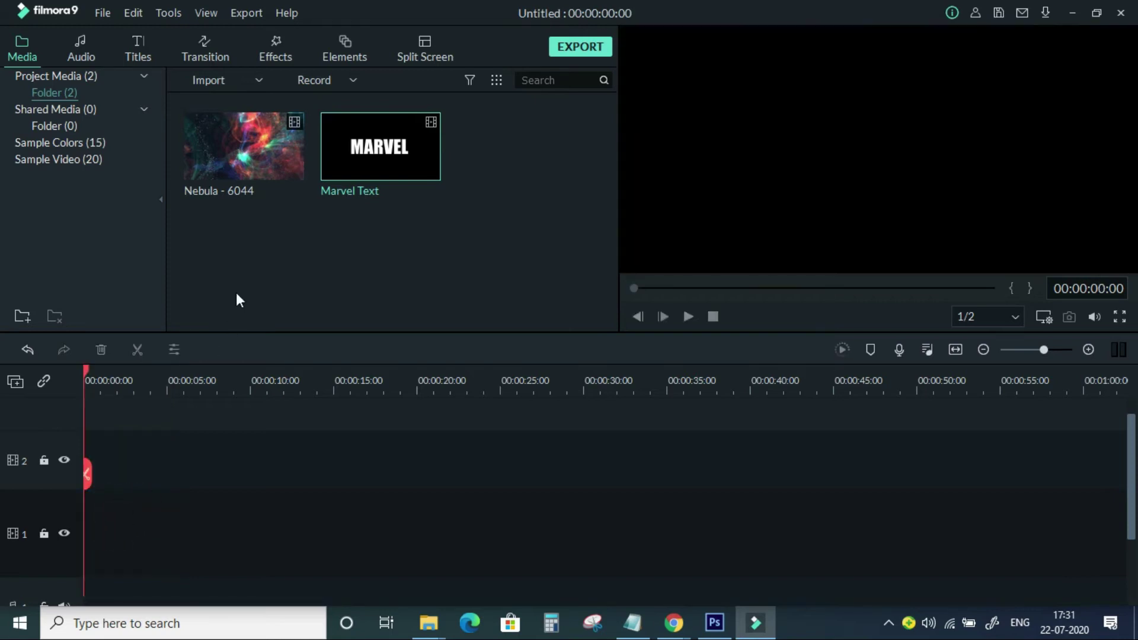
Step: Add the Default Title to video track 1 and return the playhead to the start of the timeline
click(146, 52)
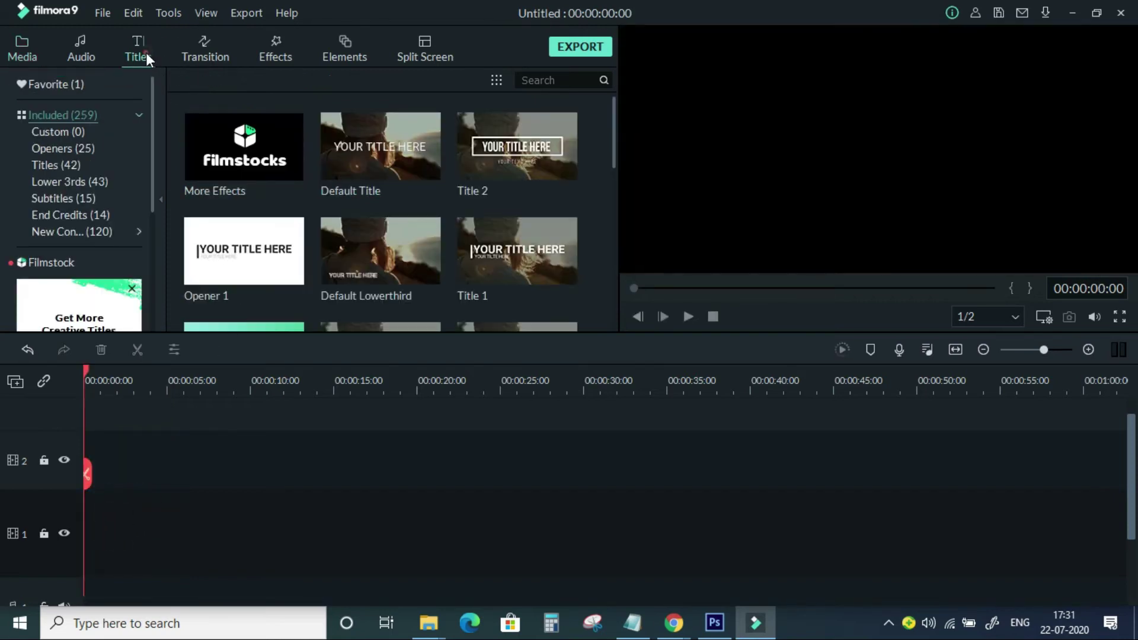
click(380, 147)
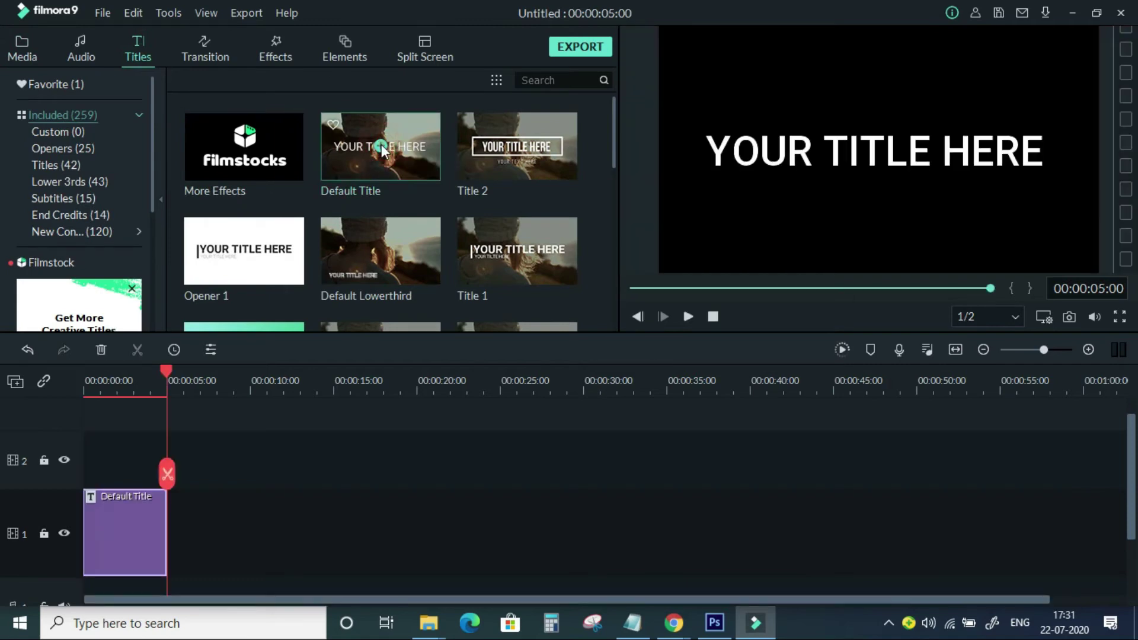
drag(164, 372, 86, 373)
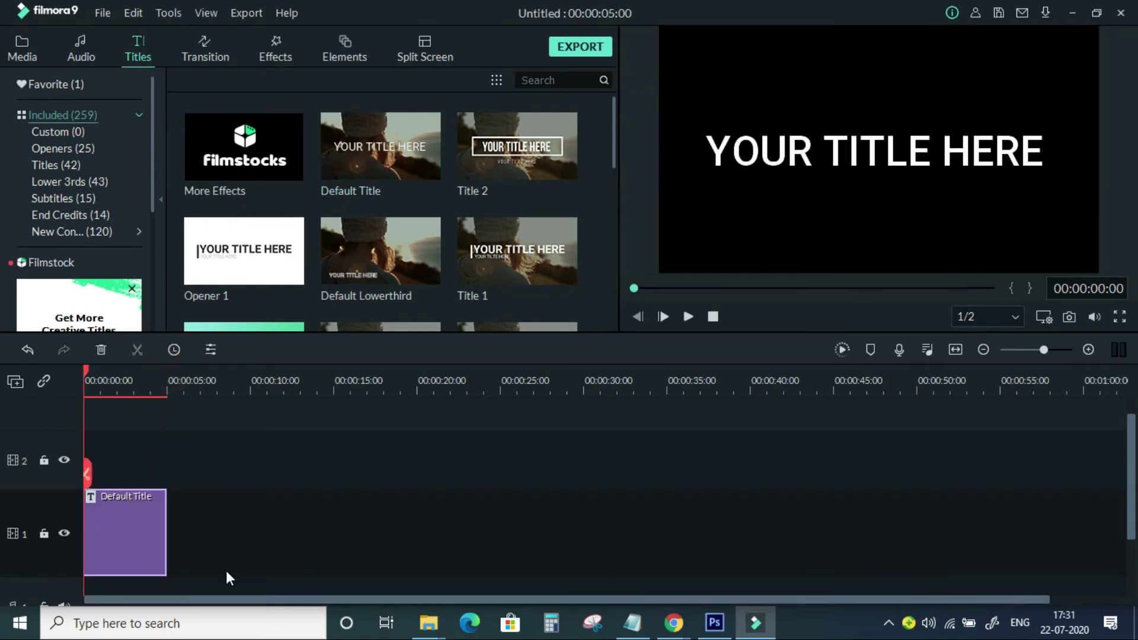
Step: Open the title clip for advanced text editing and replace its text with MARVEL
double_click(137, 528)
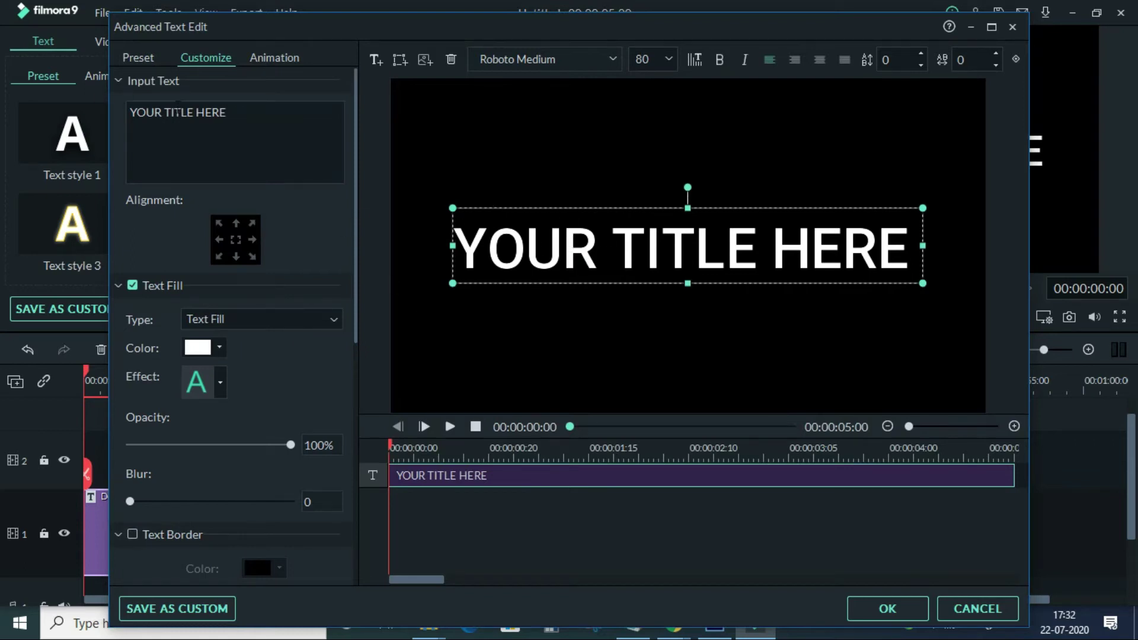
triple_click(251, 116)
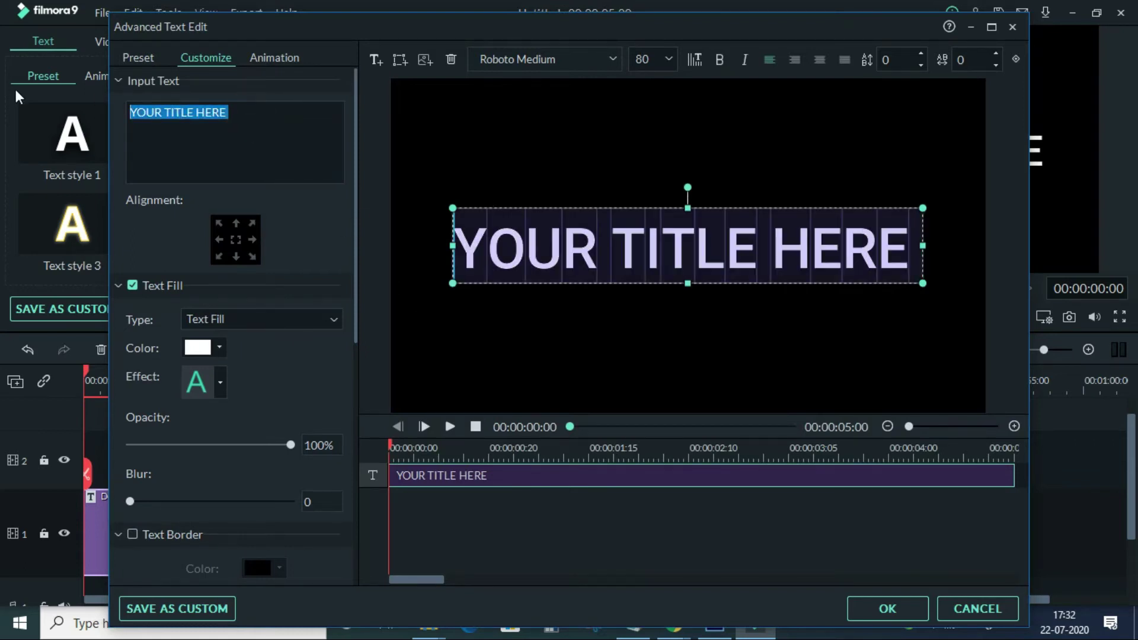
text(MARVE)
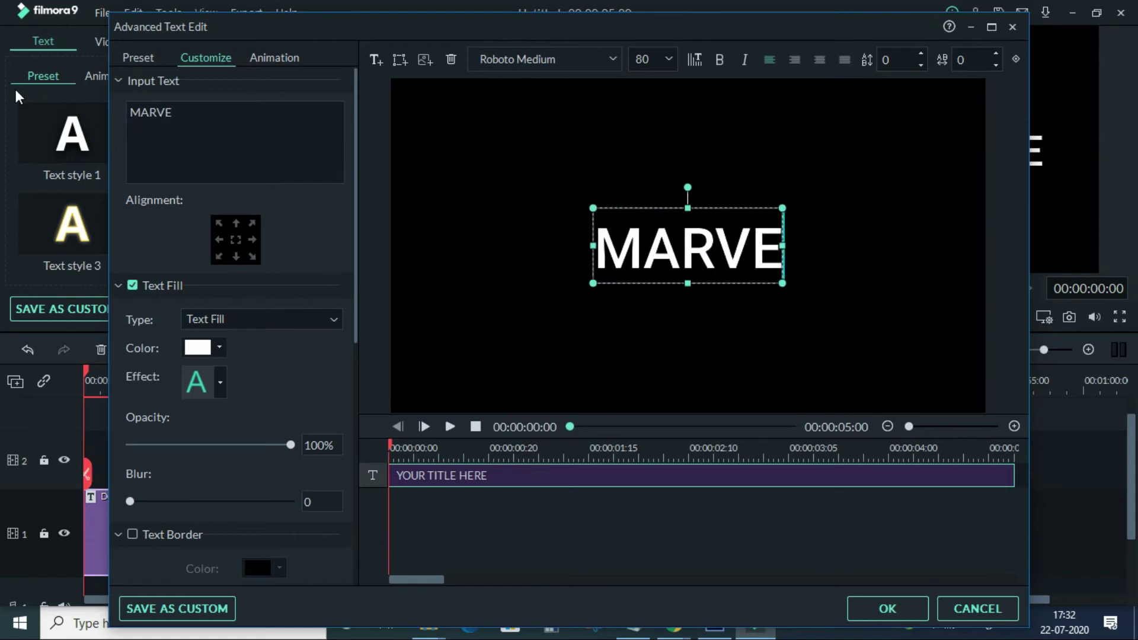
text(L)
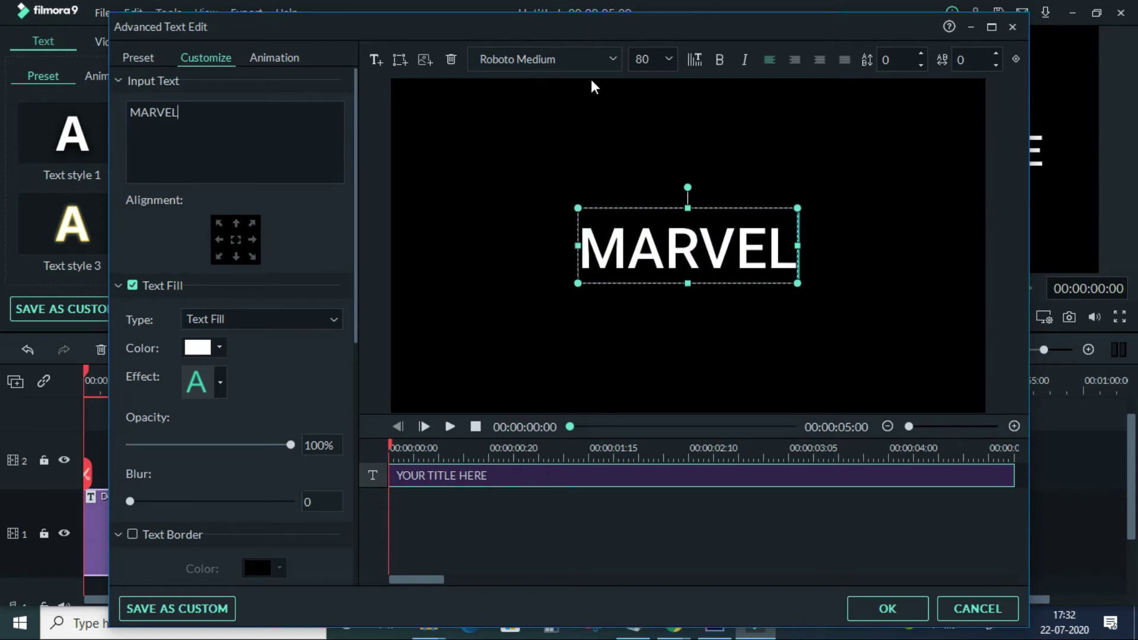
Step: Set the MARVEL text's font to Impact and its size to 150
click(614, 60)
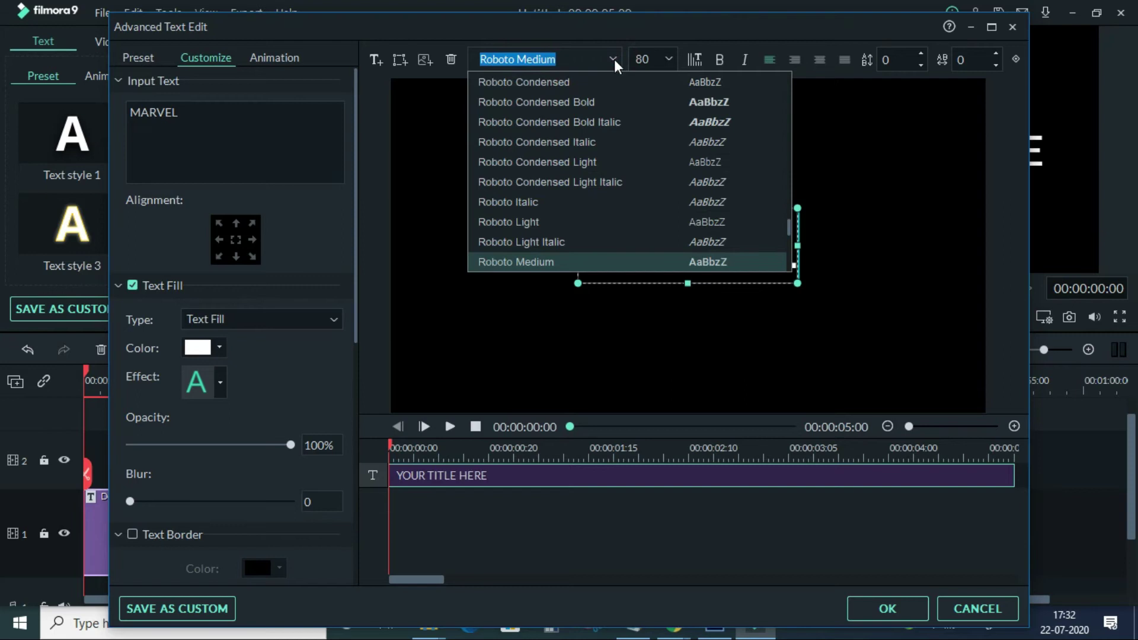
click(613, 59)
text(impact)
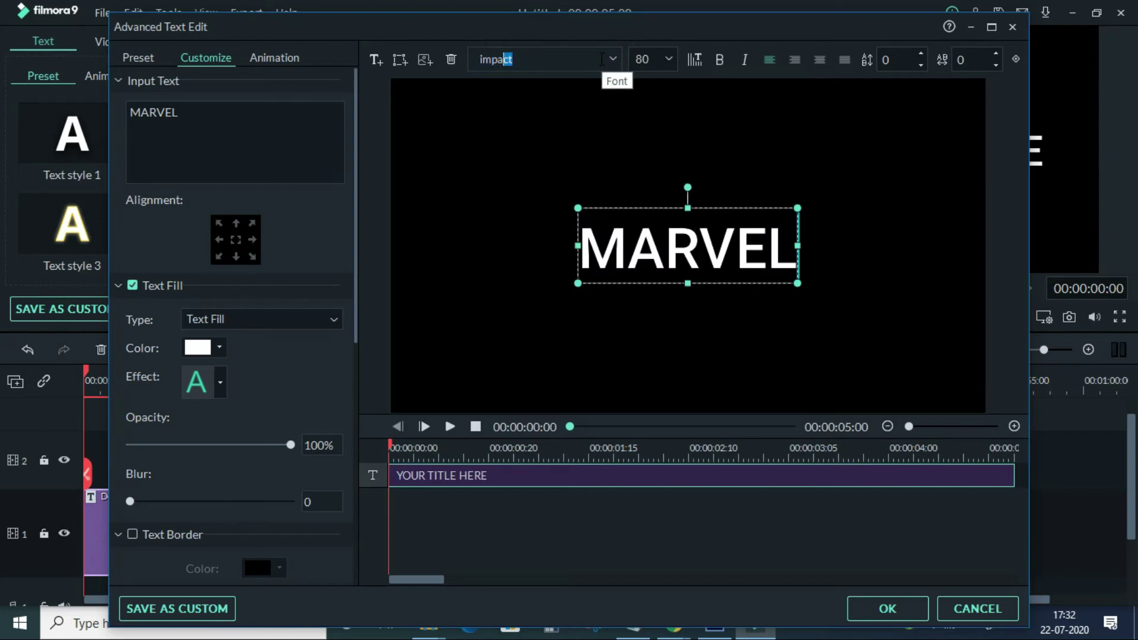
key(Return)
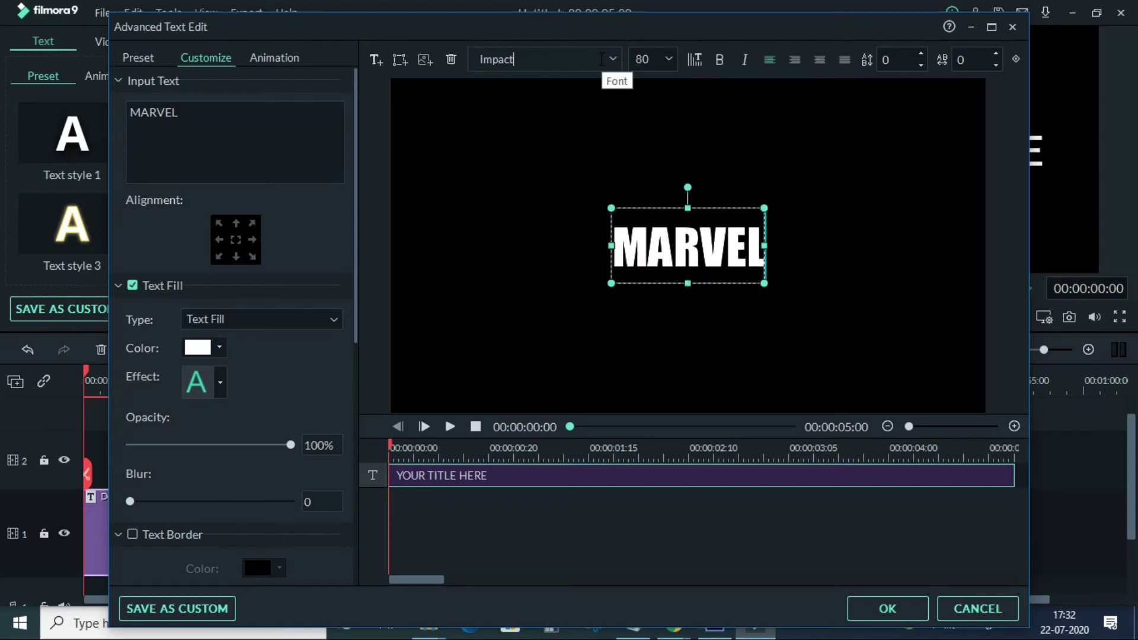
click(670, 59)
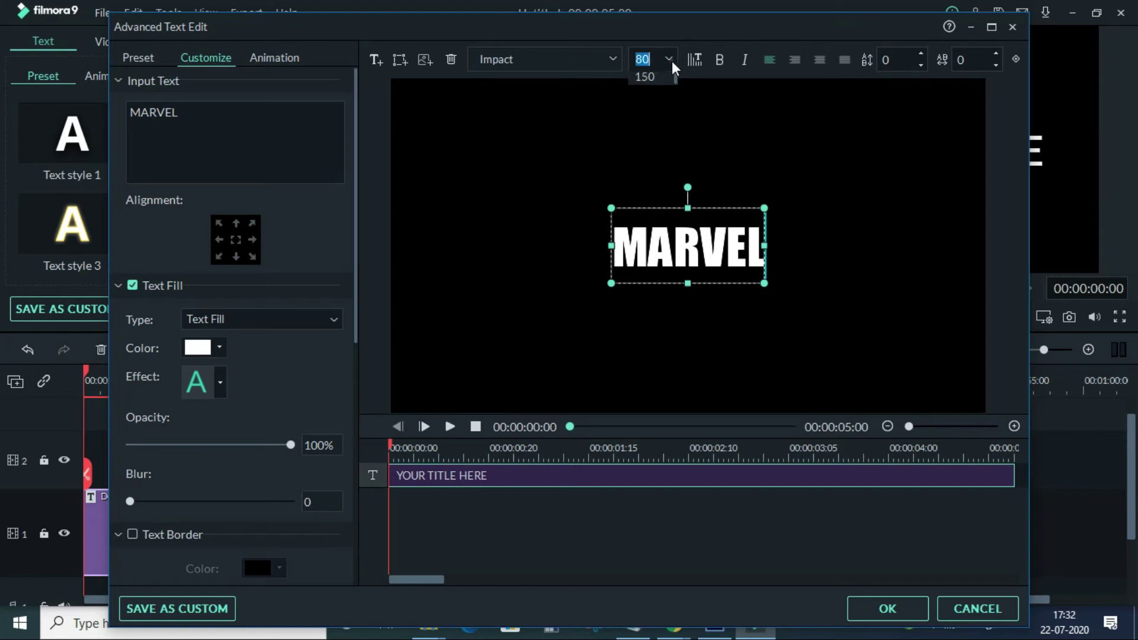
scroll(645, 135, down, 1)
click(655, 144)
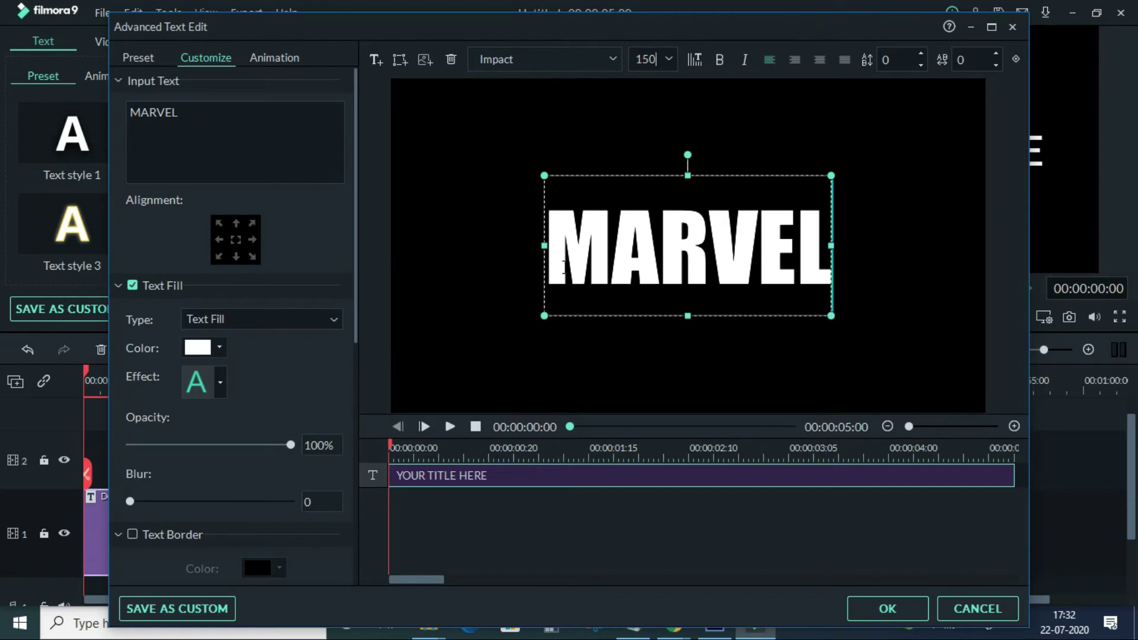
Step: Apply the Type Writer animation to the title, lengthen its intro to about 1 second, preview it and accept the edits
click(282, 58)
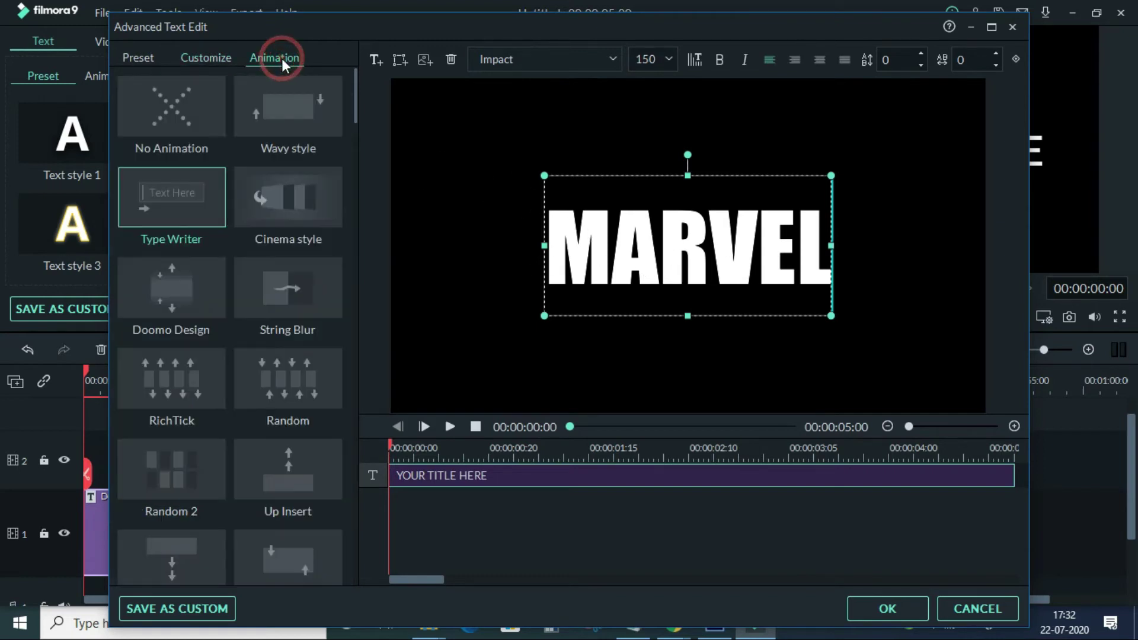
click(176, 208)
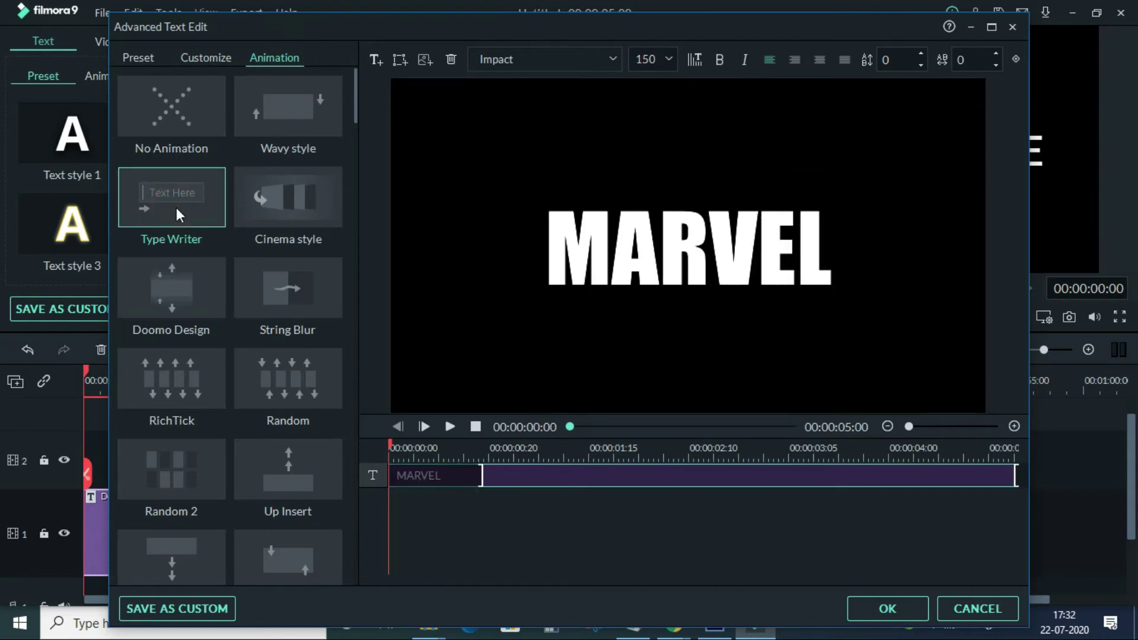
drag(479, 473, 516, 474)
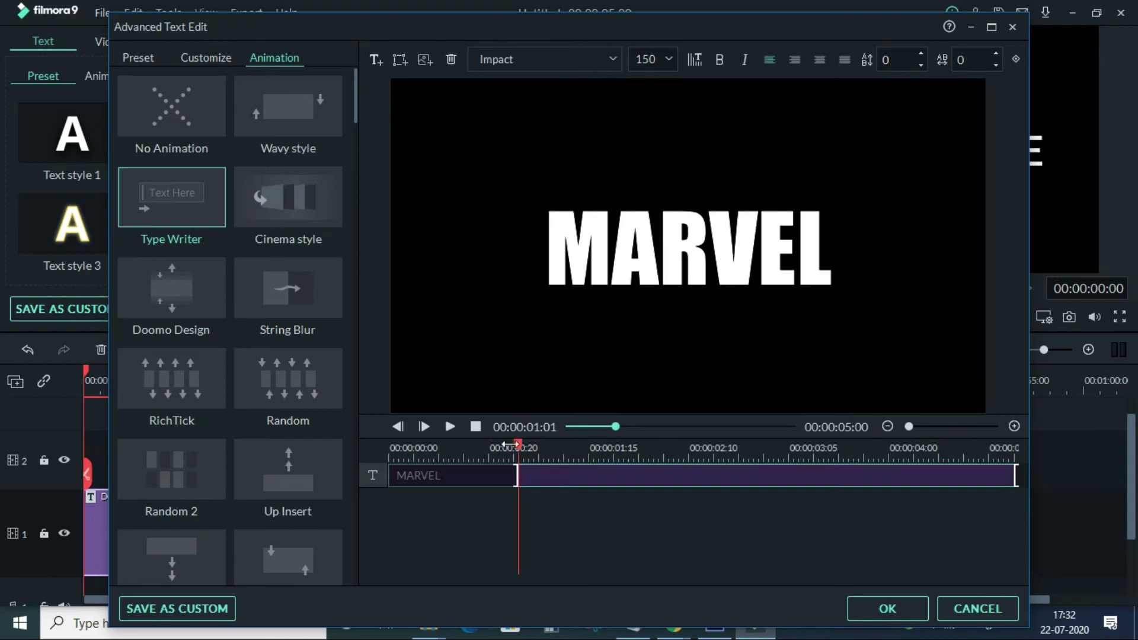
drag(519, 445, 312, 439)
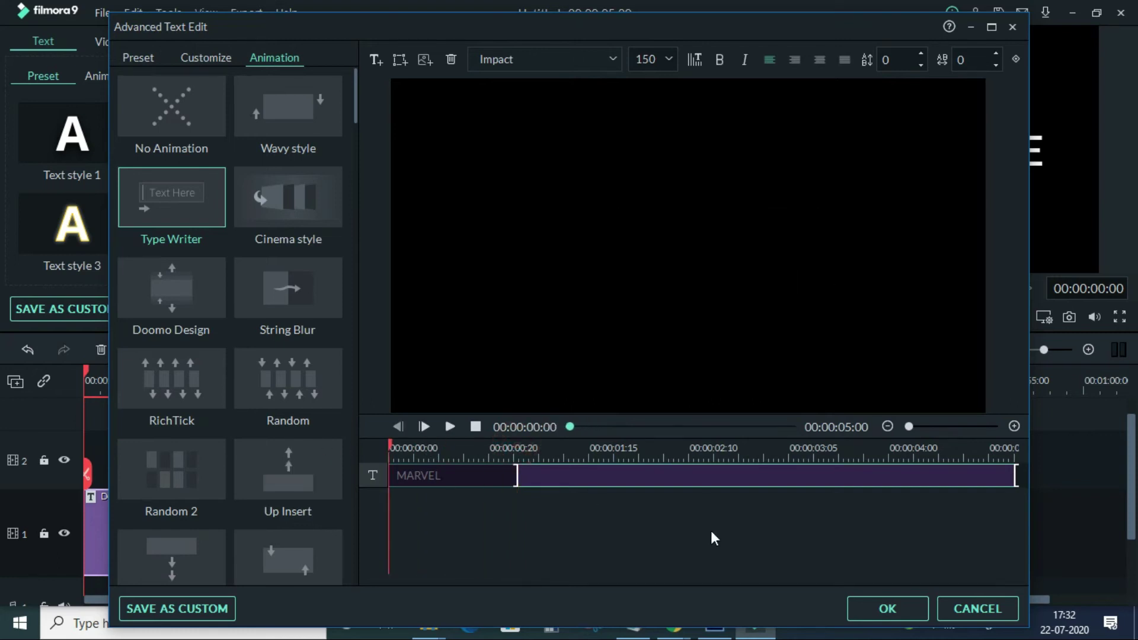
click(450, 426)
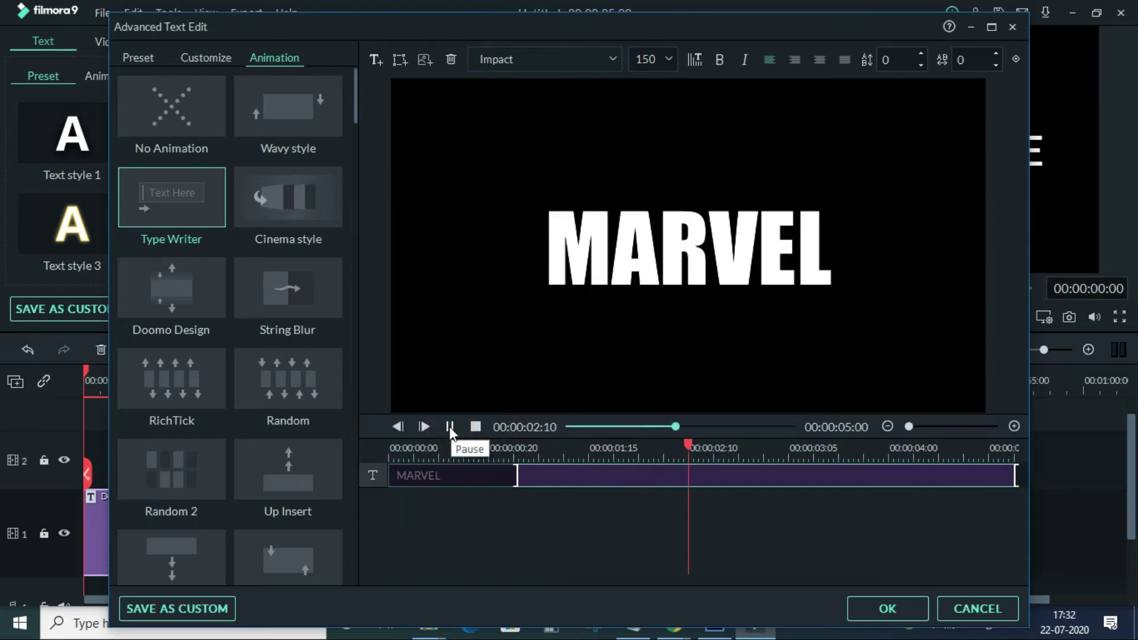
click(449, 425)
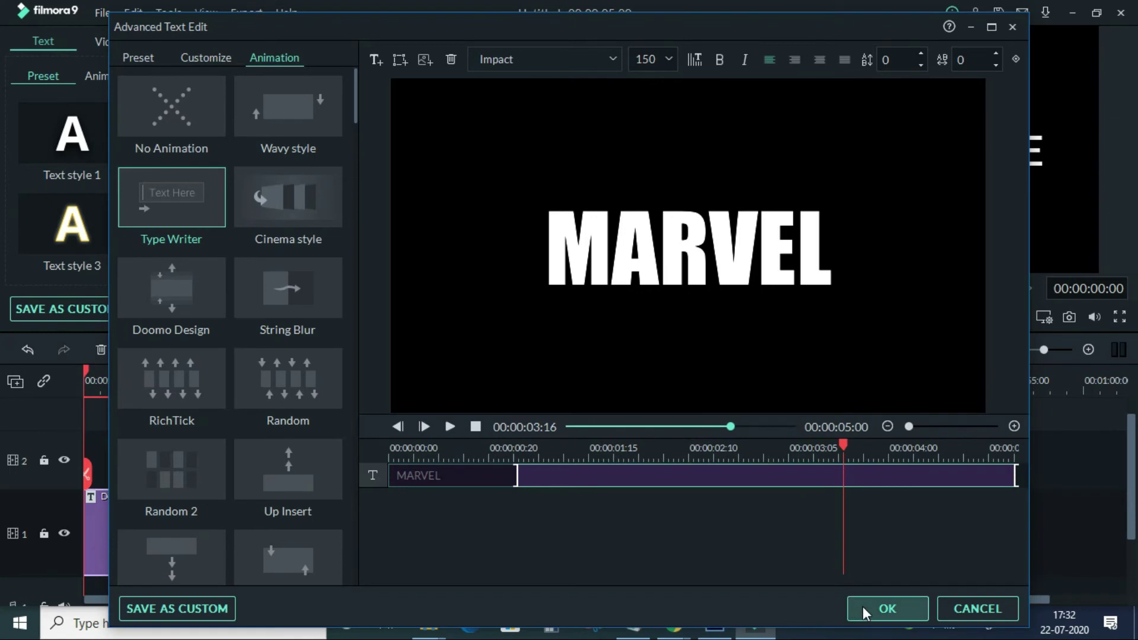
click(862, 606)
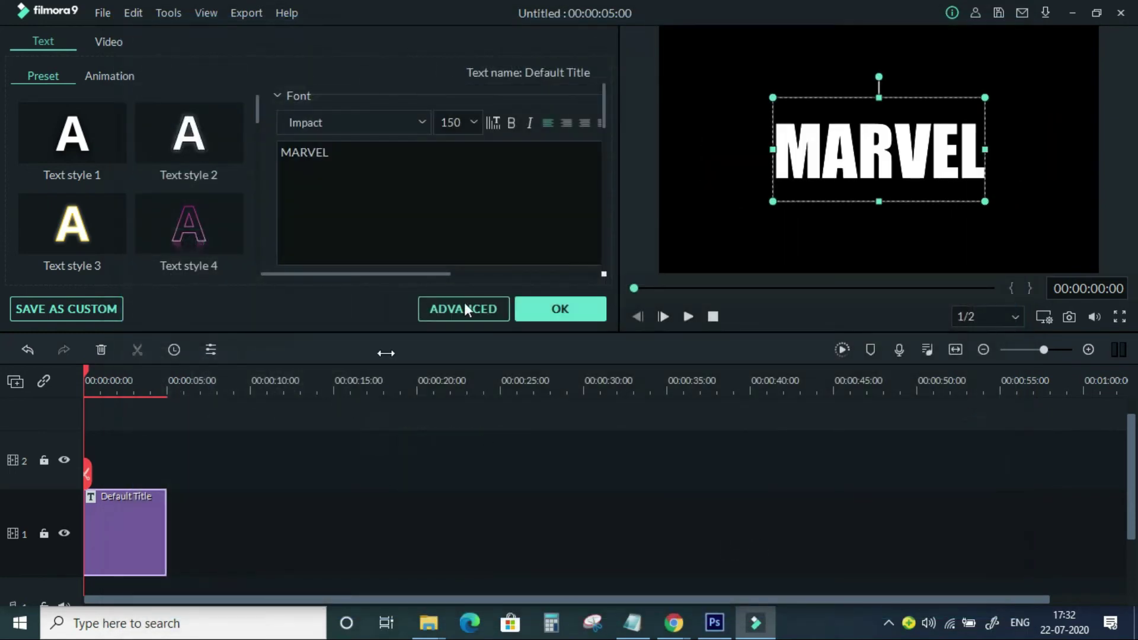
click(560, 309)
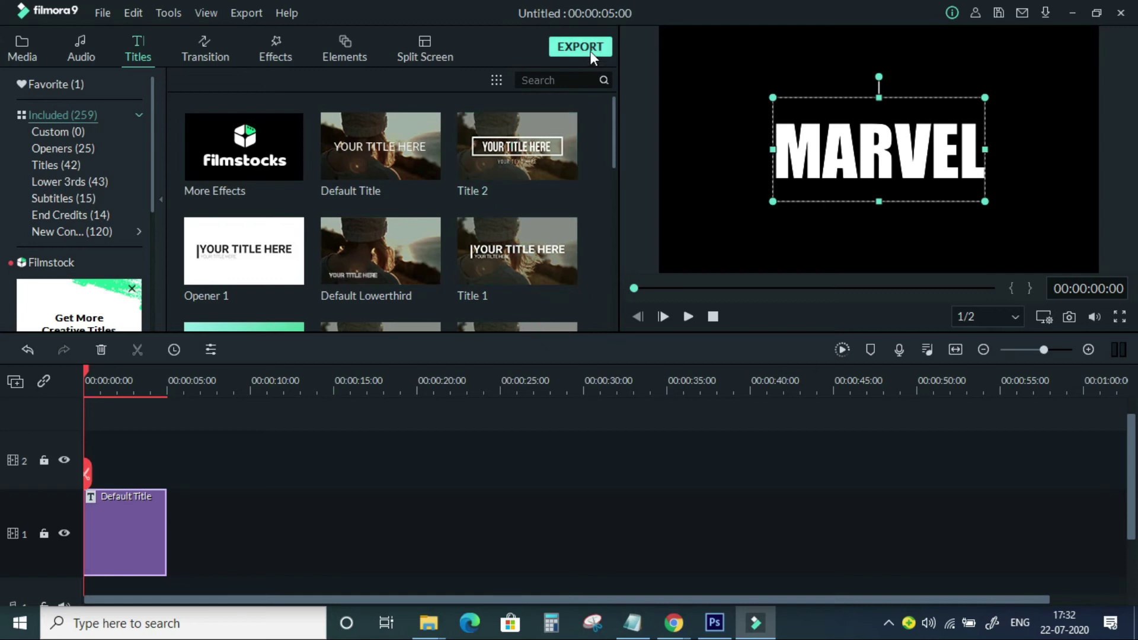
Step: Export the animated title as an MP4 video named Marvel 1 to the Desktop, and close the export window when done
click(589, 47)
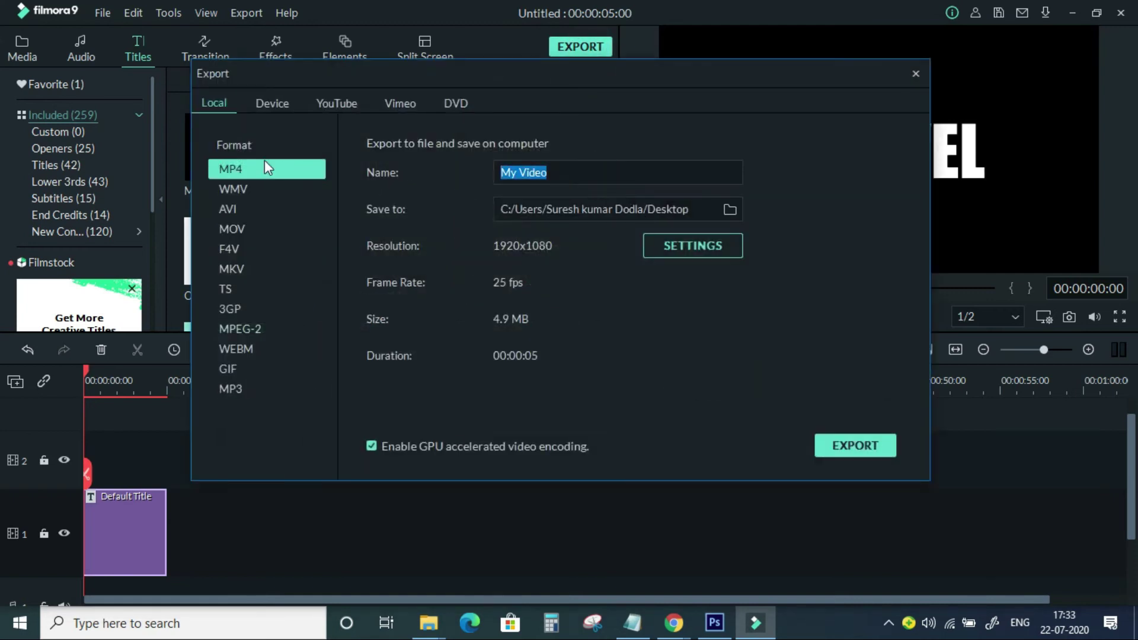
text(Marvel 1)
click(855, 445)
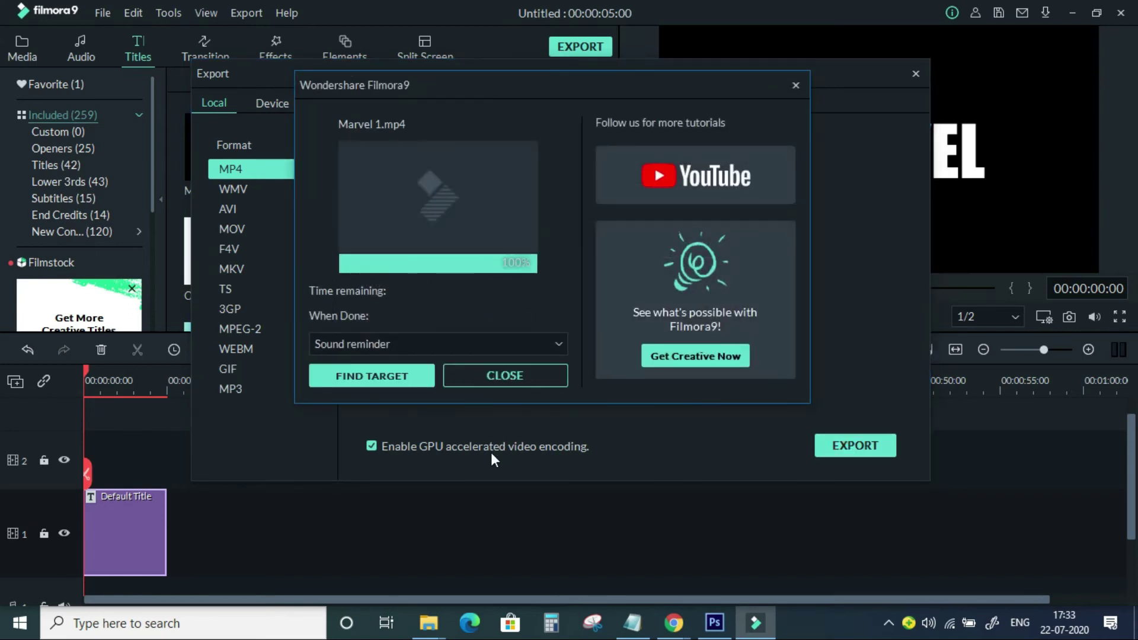
click(496, 378)
click(916, 73)
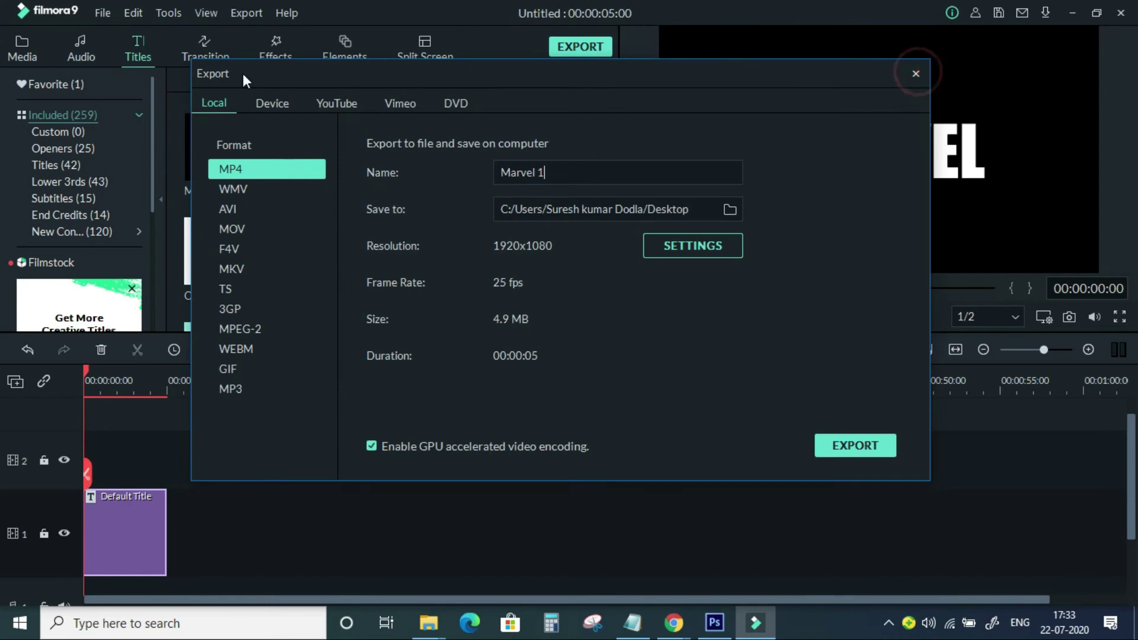
Step: Import the Marvel 1 video from the Desktop into the project media
click(24, 46)
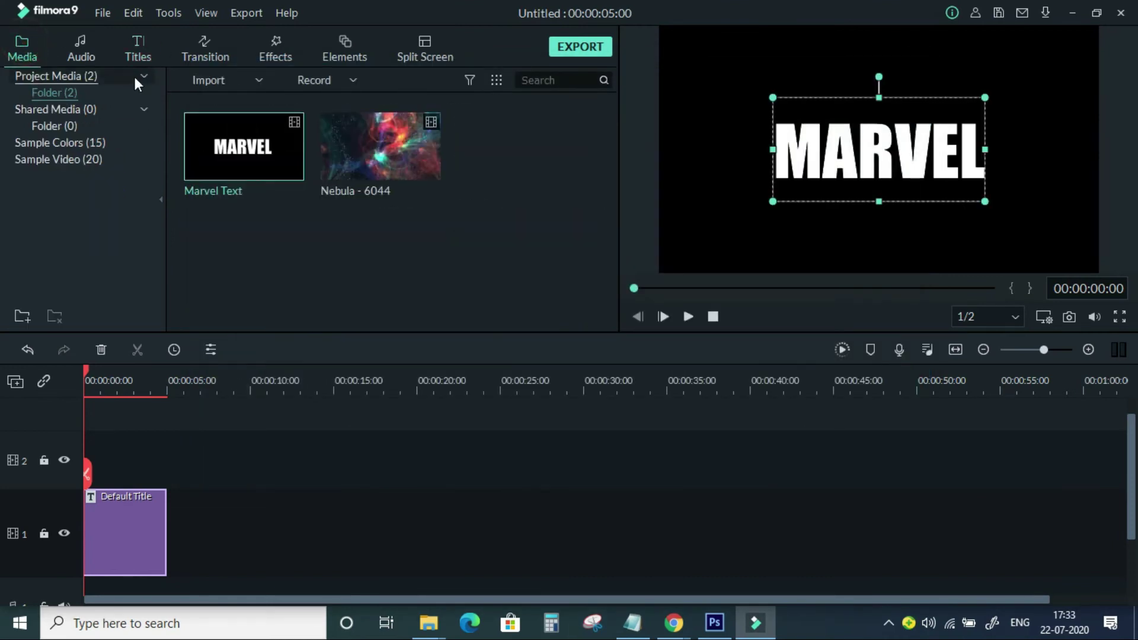
click(220, 77)
click(243, 103)
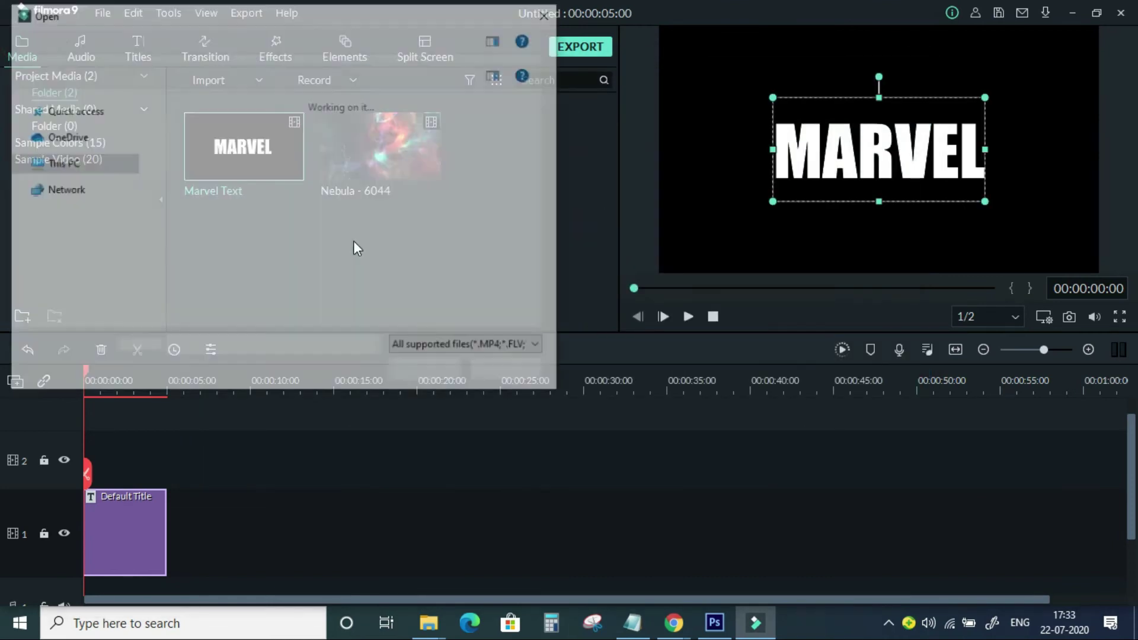
click(192, 145)
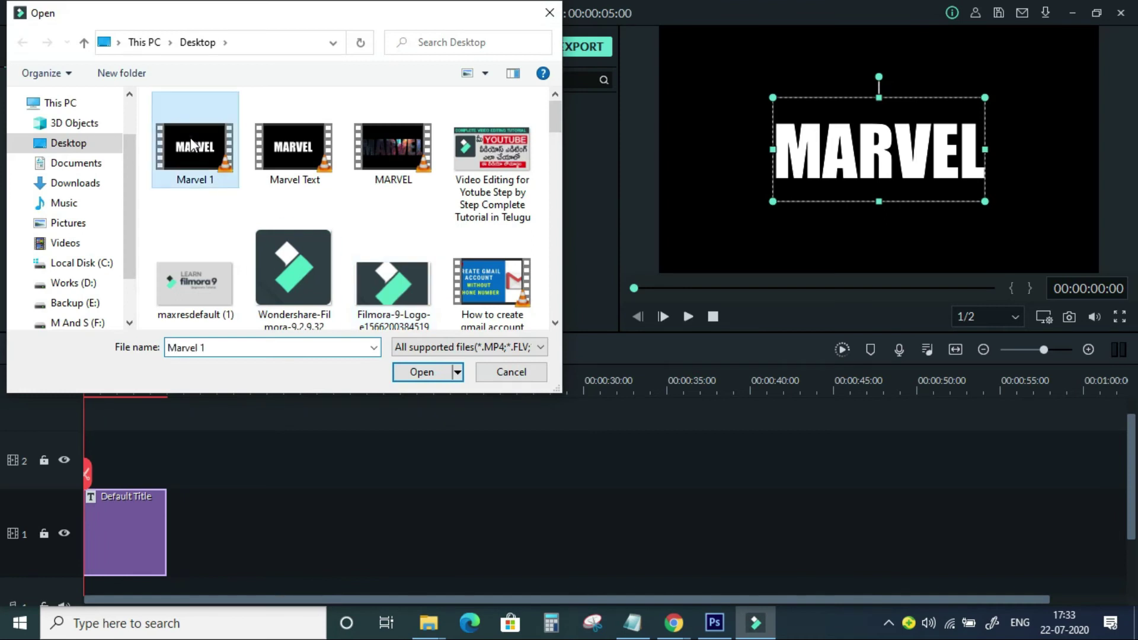
click(416, 373)
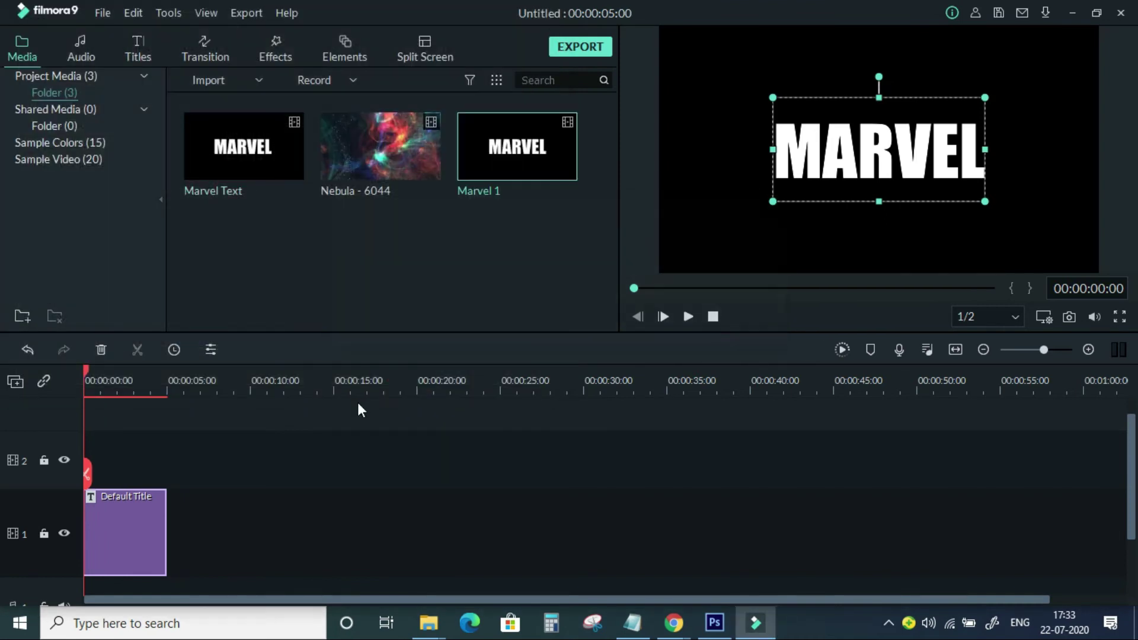
Step: Replace the title clip on track 1 with the Nebula - 6044 video, keeping the project settings at 1920 x 1080 25fps
drag(503, 190, 112, 563)
key(Delete)
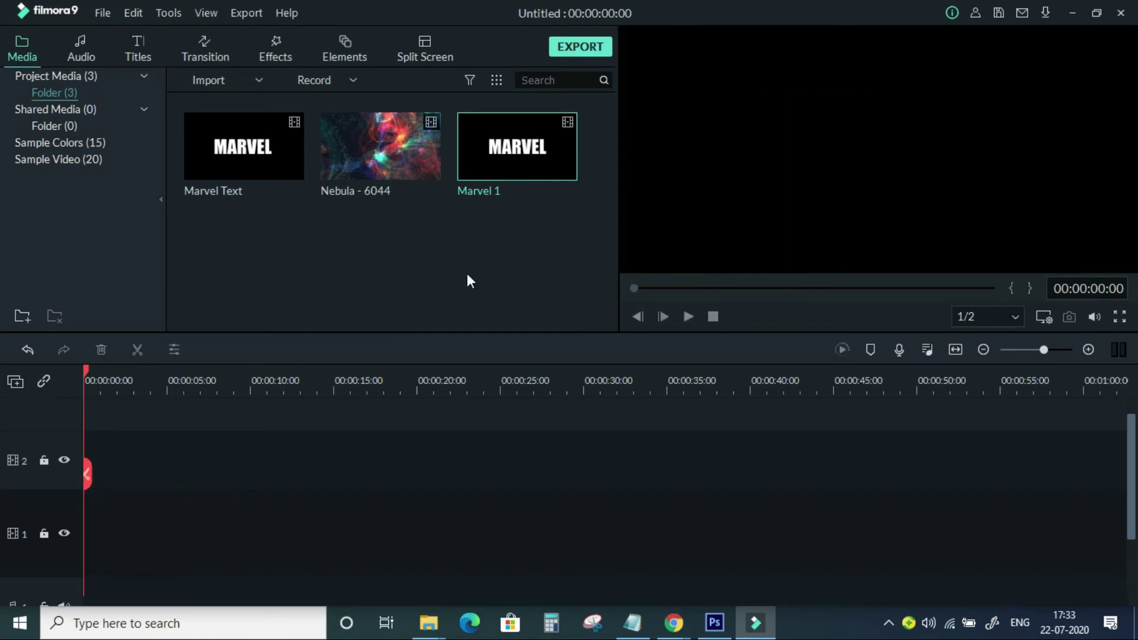
drag(415, 163, 58, 535)
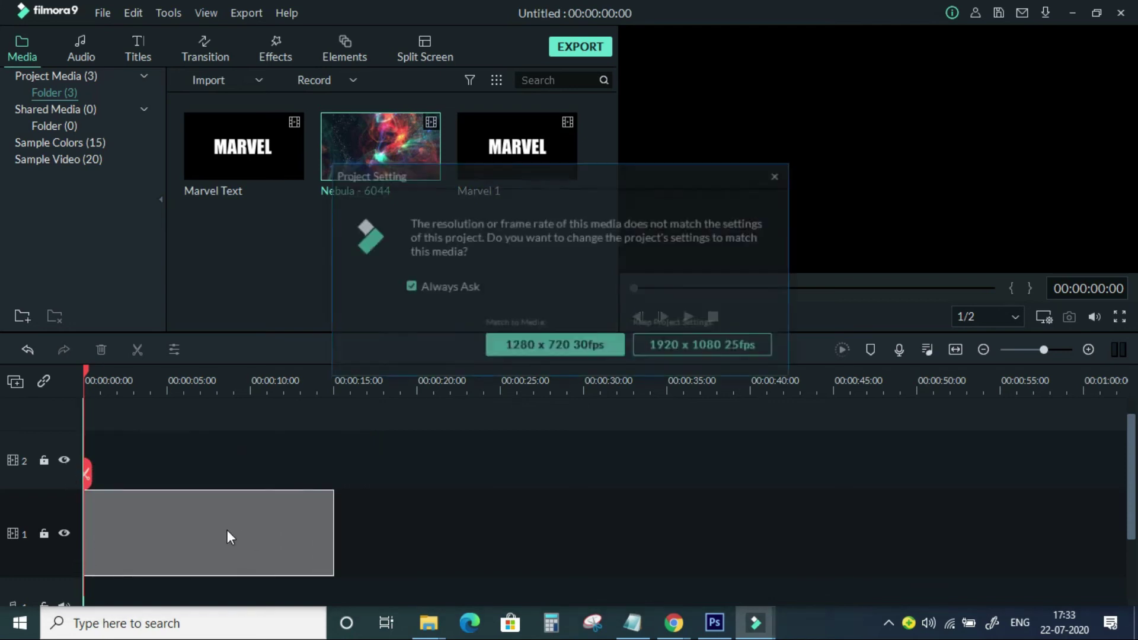
click(726, 346)
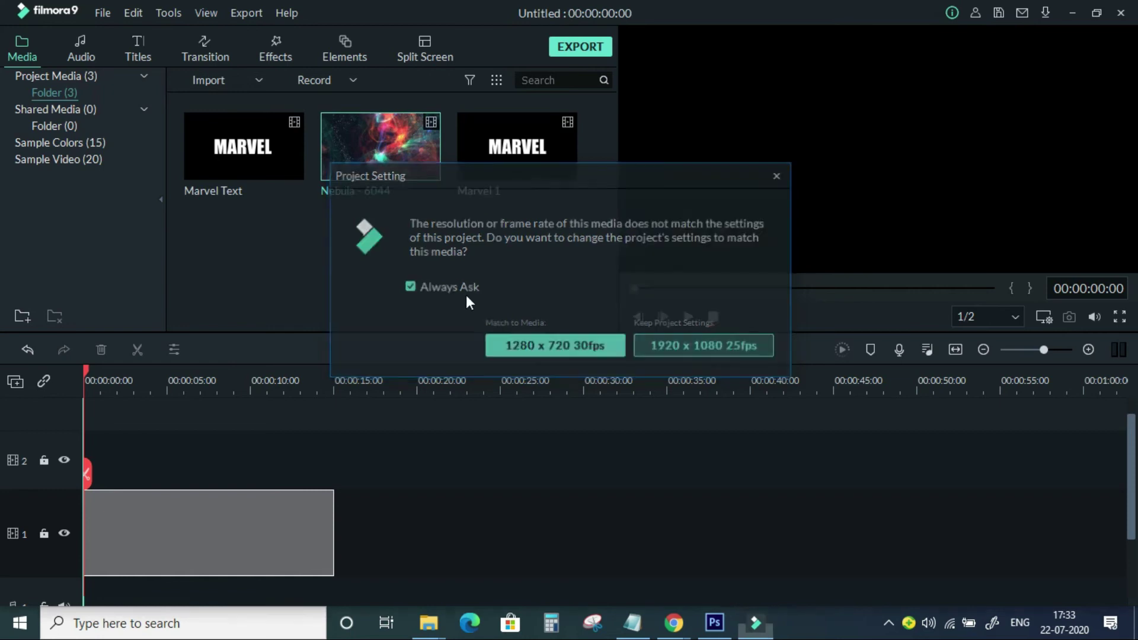
Step: Place Marvel 1 at the start of track 2, trim the nebula clip's end to match its 5-second length, and play the result
drag(549, 155, 55, 449)
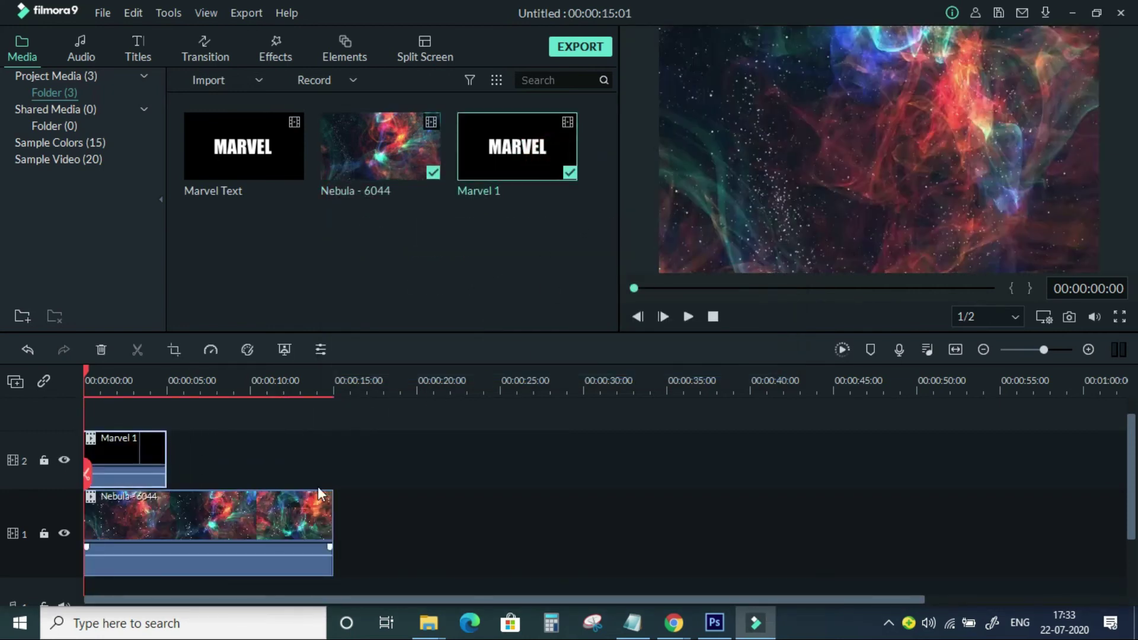
click(320, 519)
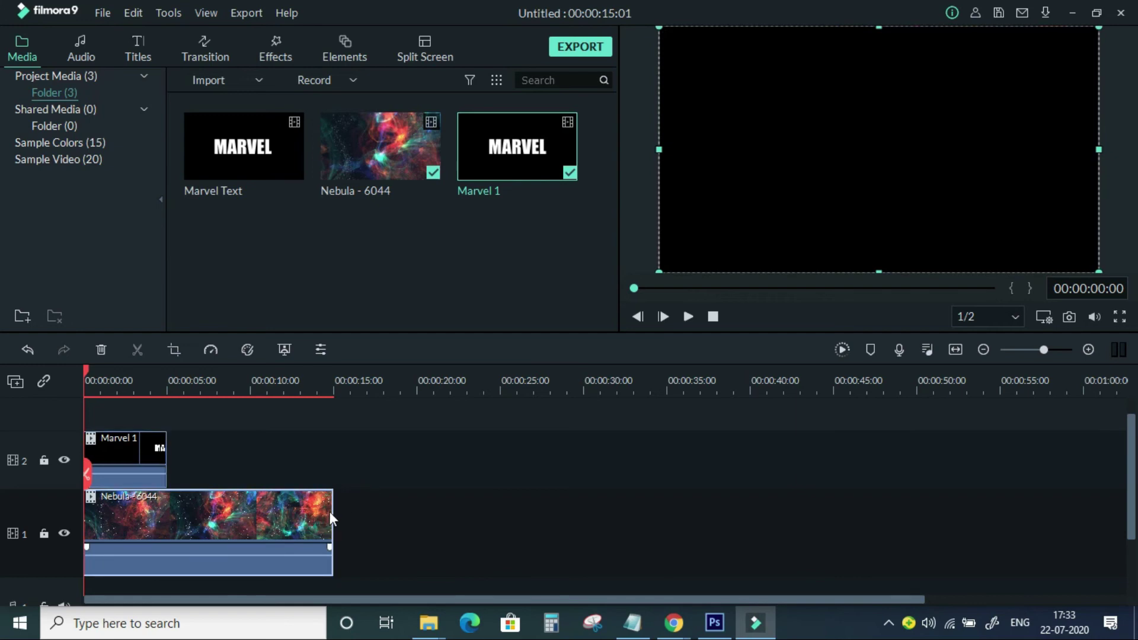
drag(330, 511, 166, 511)
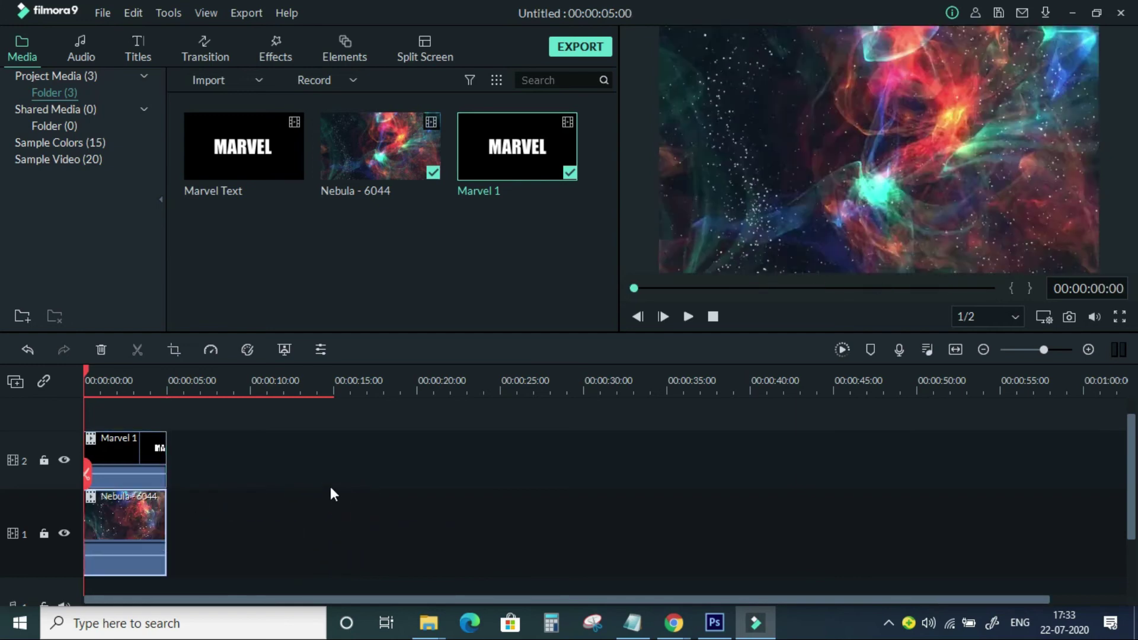
click(687, 317)
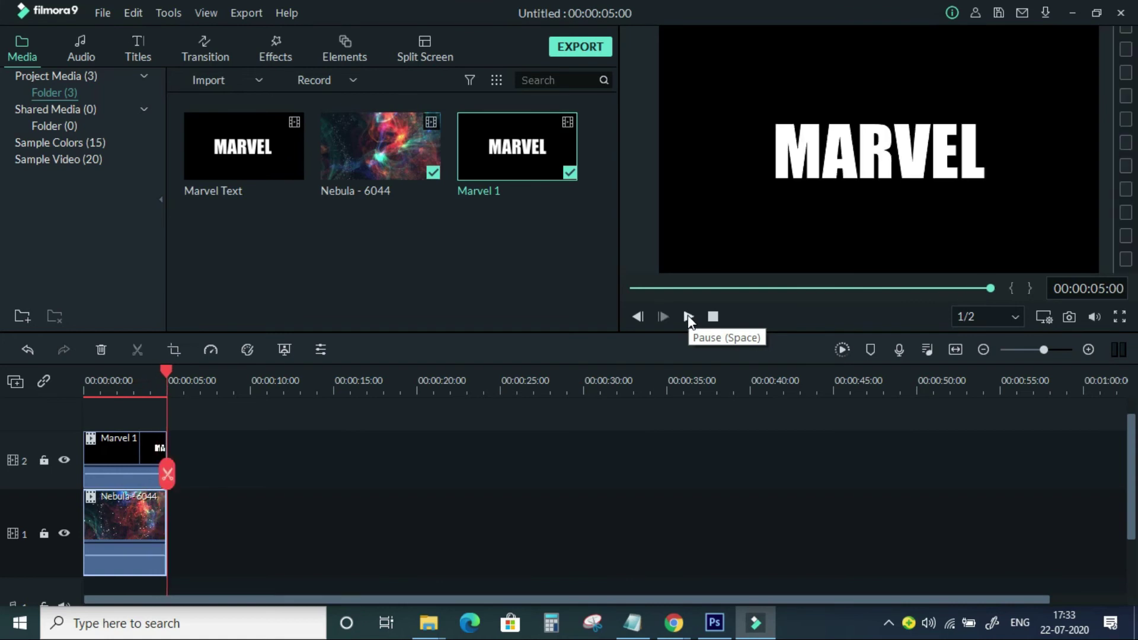
drag(167, 375, 24, 383)
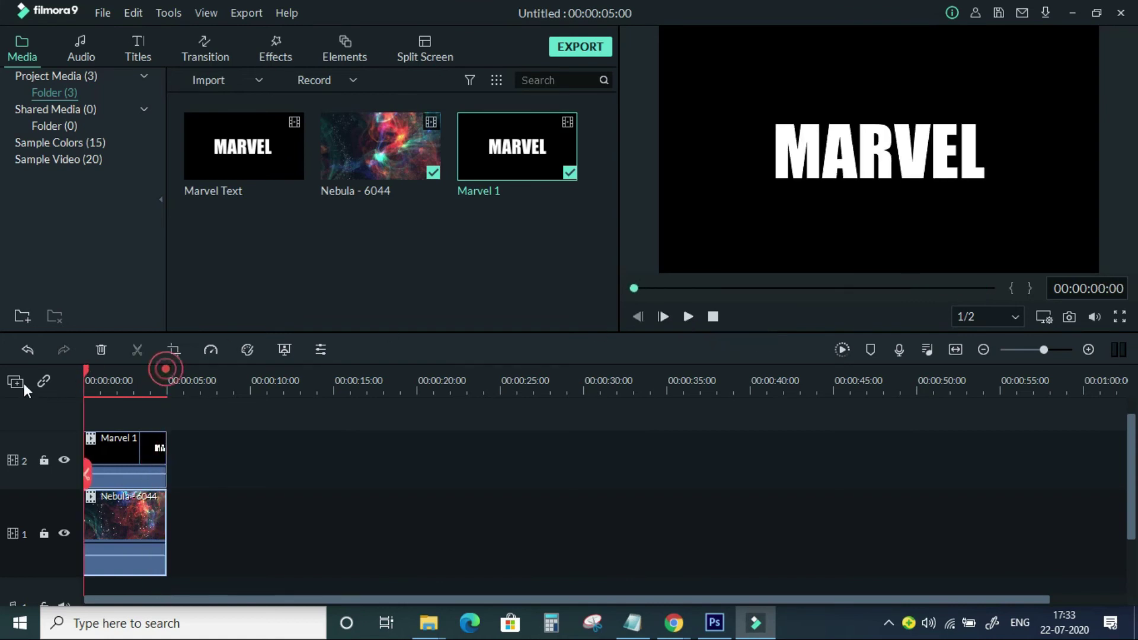
Step: Set the Marvel 1 clip's blending mode to Multiply and preview the composite
double_click(125, 453)
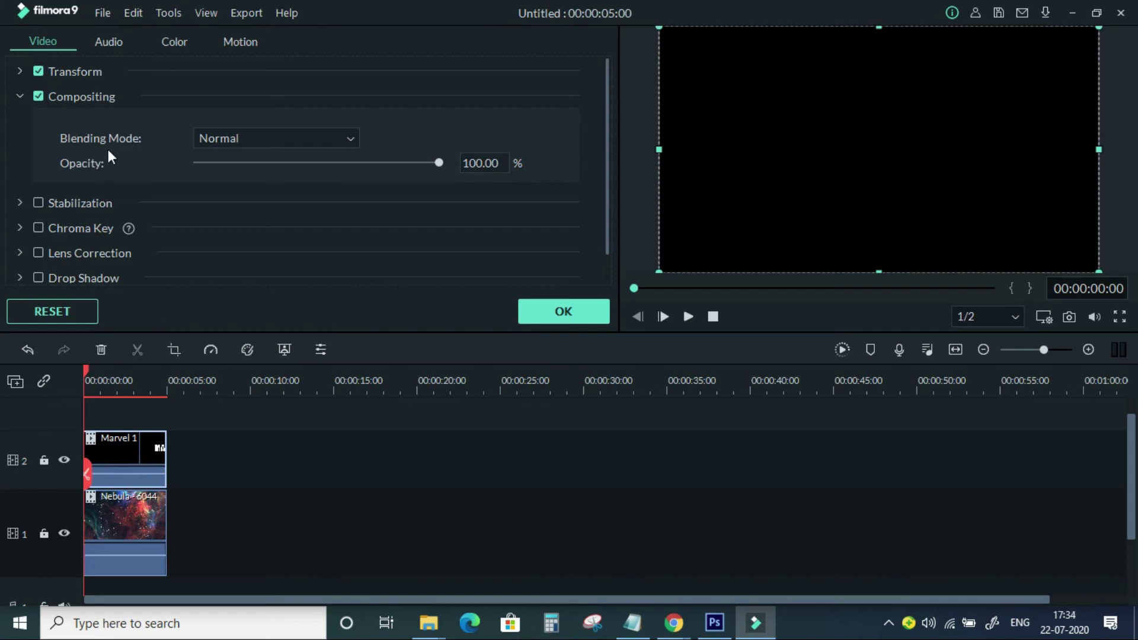
click(254, 140)
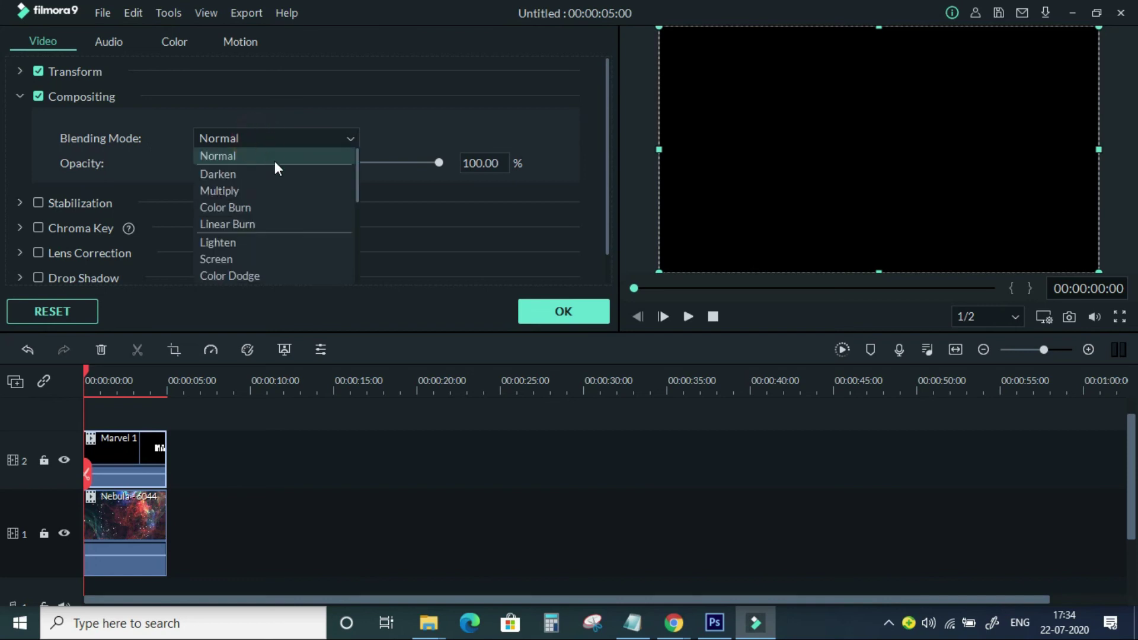
click(254, 189)
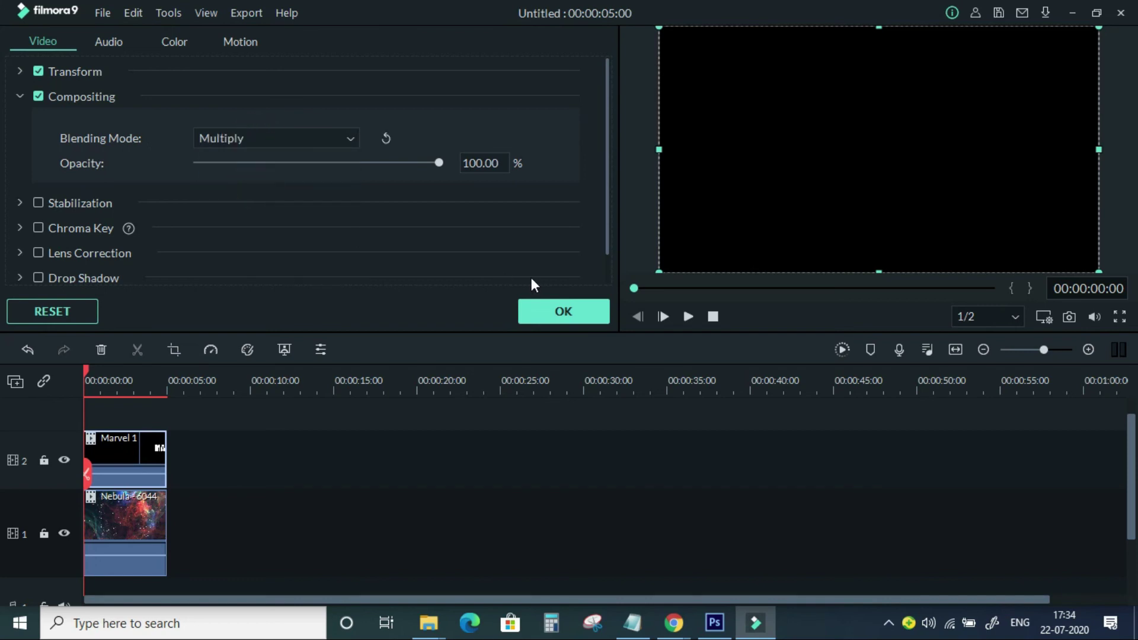
click(551, 314)
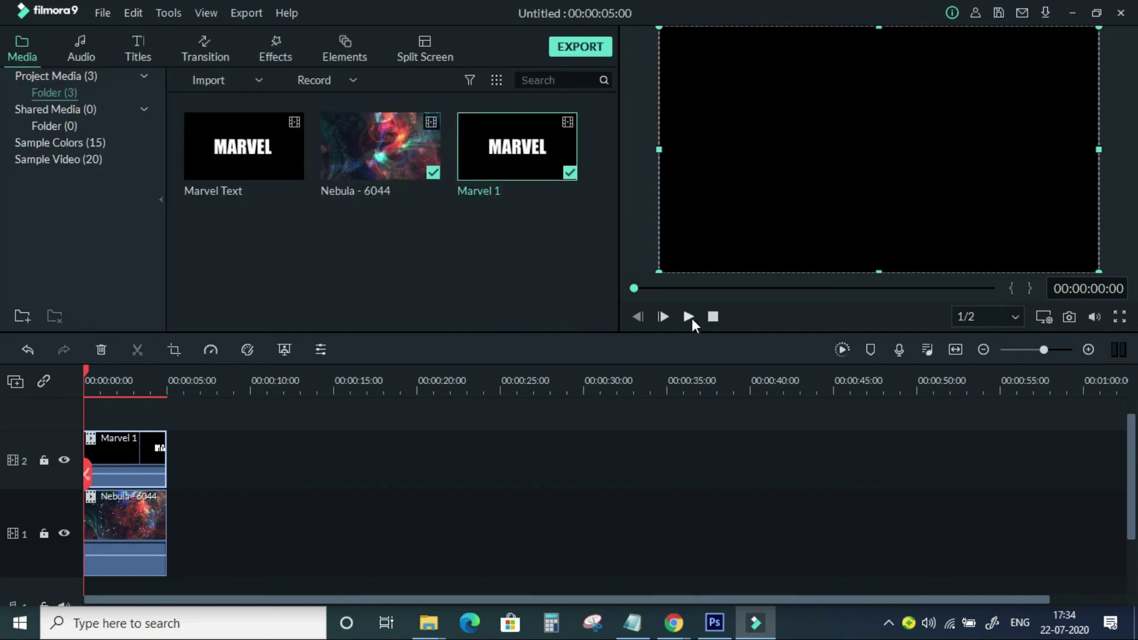
click(691, 317)
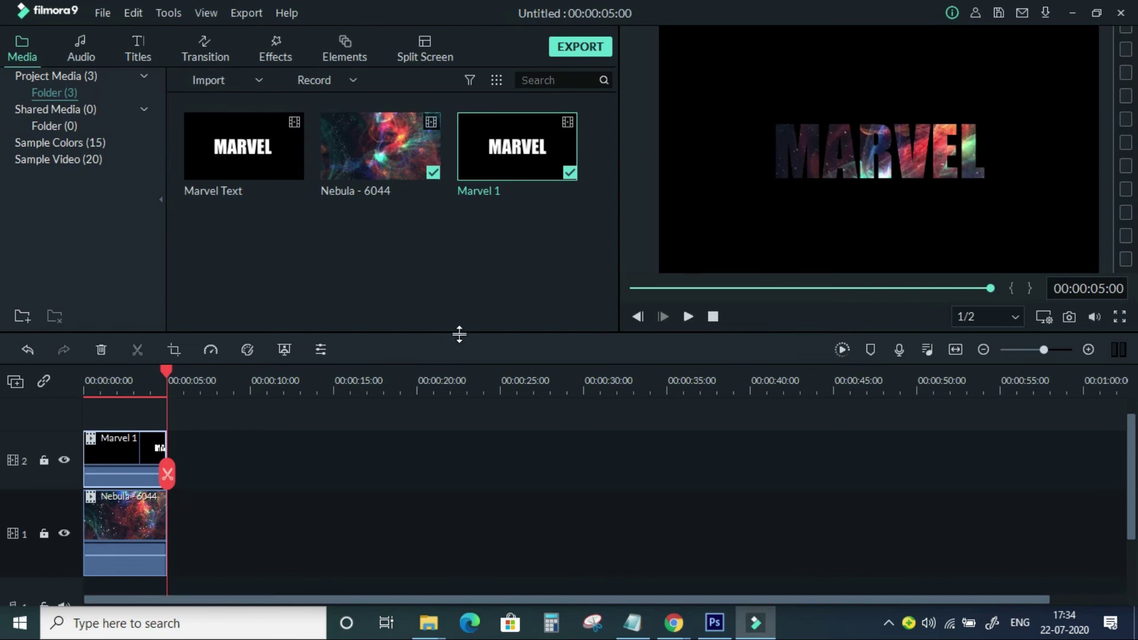
Step: Enlarge the Marvel 1 clip about one and a half times, re-centre it in the frame, and preview from the start
drag(168, 374, 132, 379)
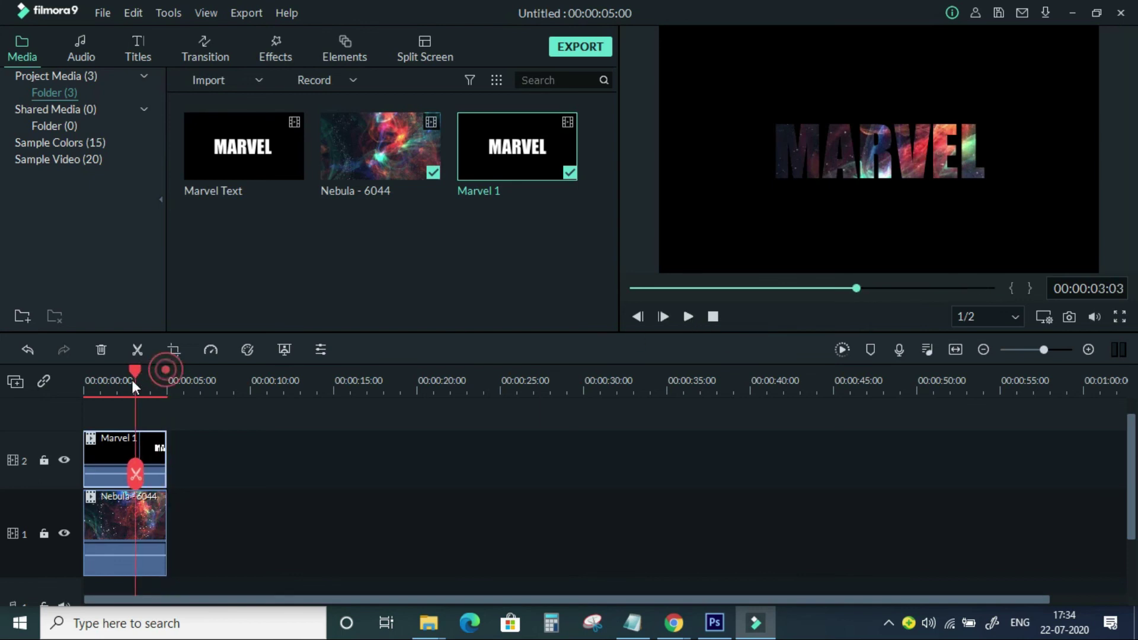
double_click(102, 446)
drag(659, 270, 865, 153)
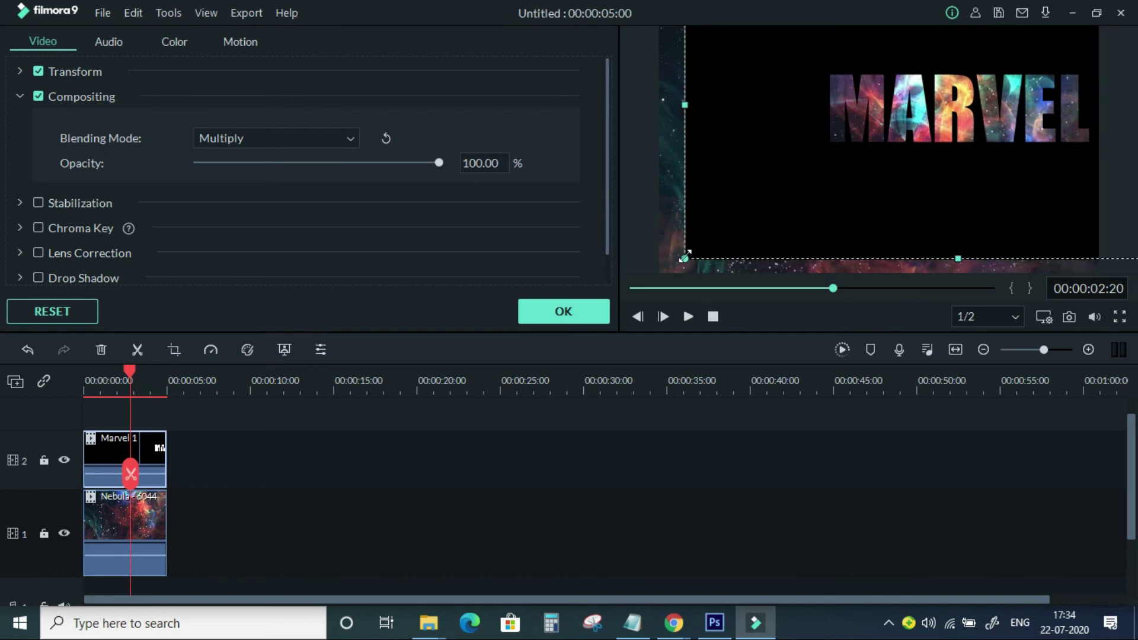
drag(948, 154, 924, 168)
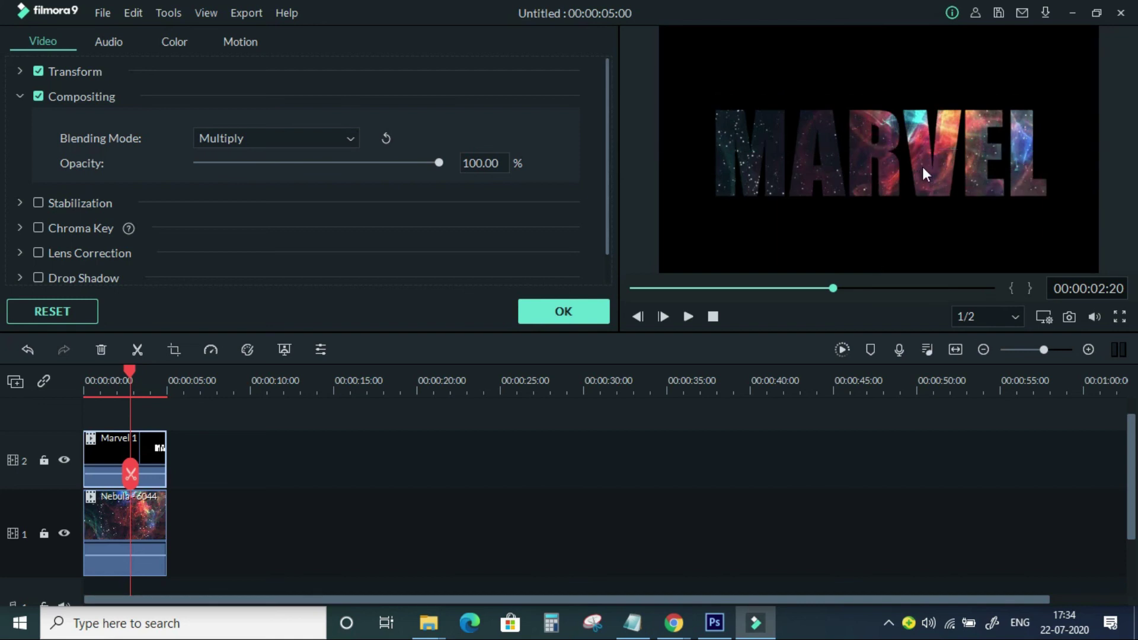
drag(130, 369, 86, 370)
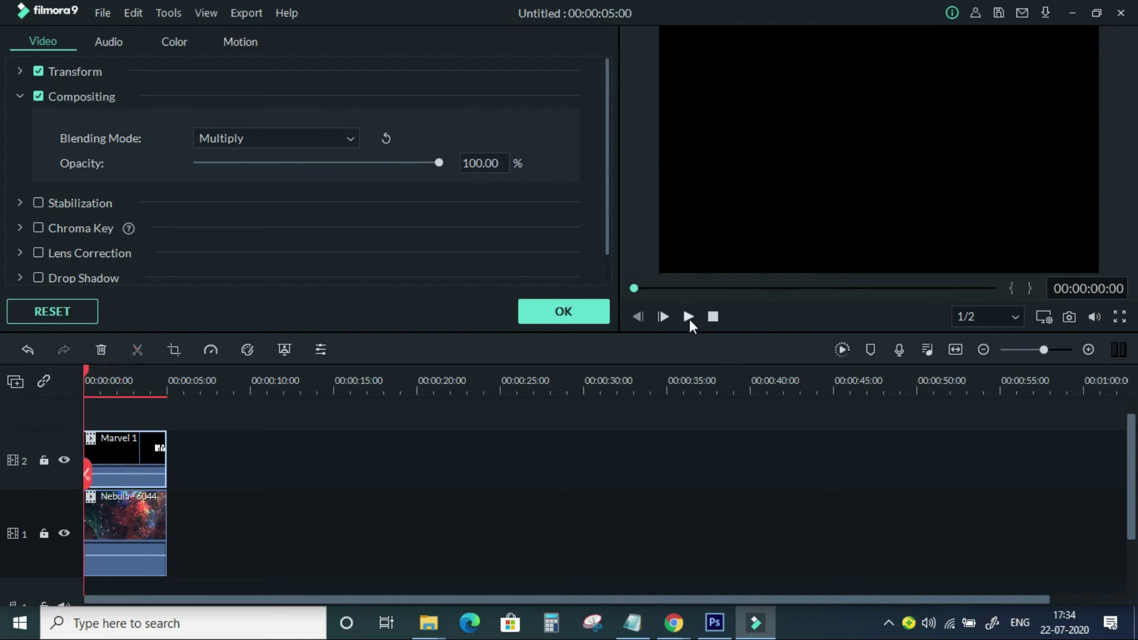
click(687, 316)
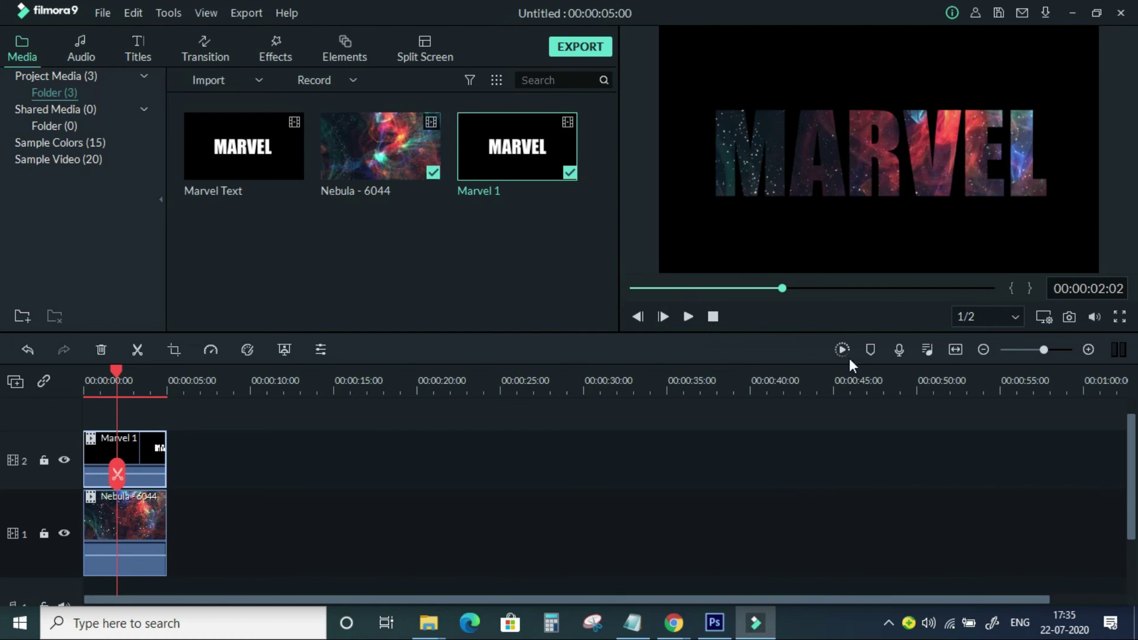
Step: Render the timeline preview for smooth playback and show the preview in full screen
click(843, 351)
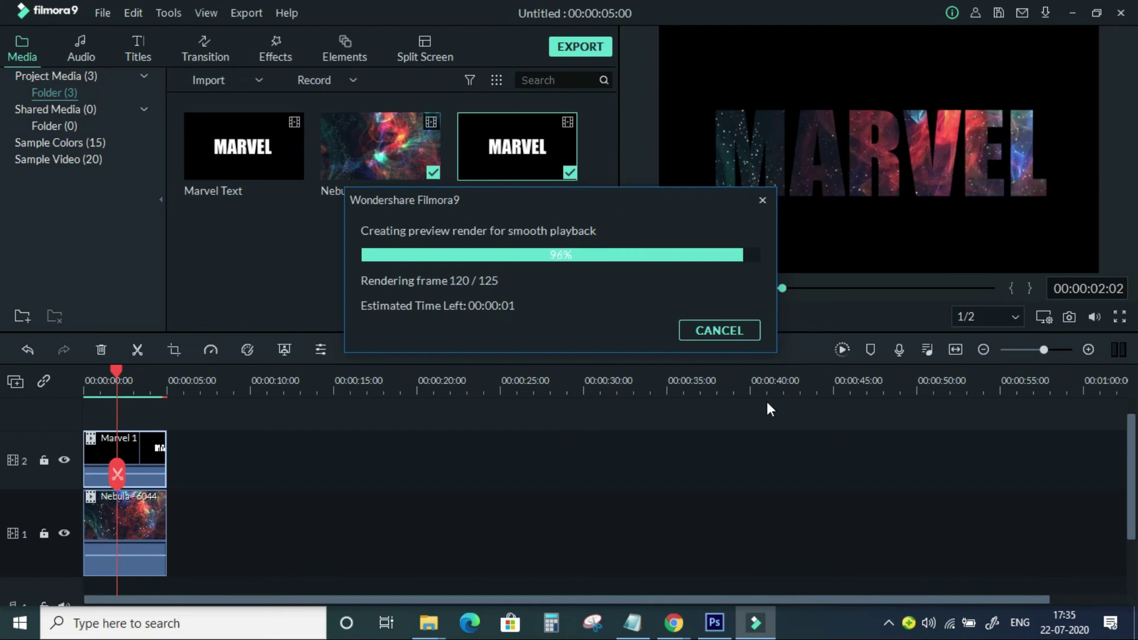
right_click(797, 167)
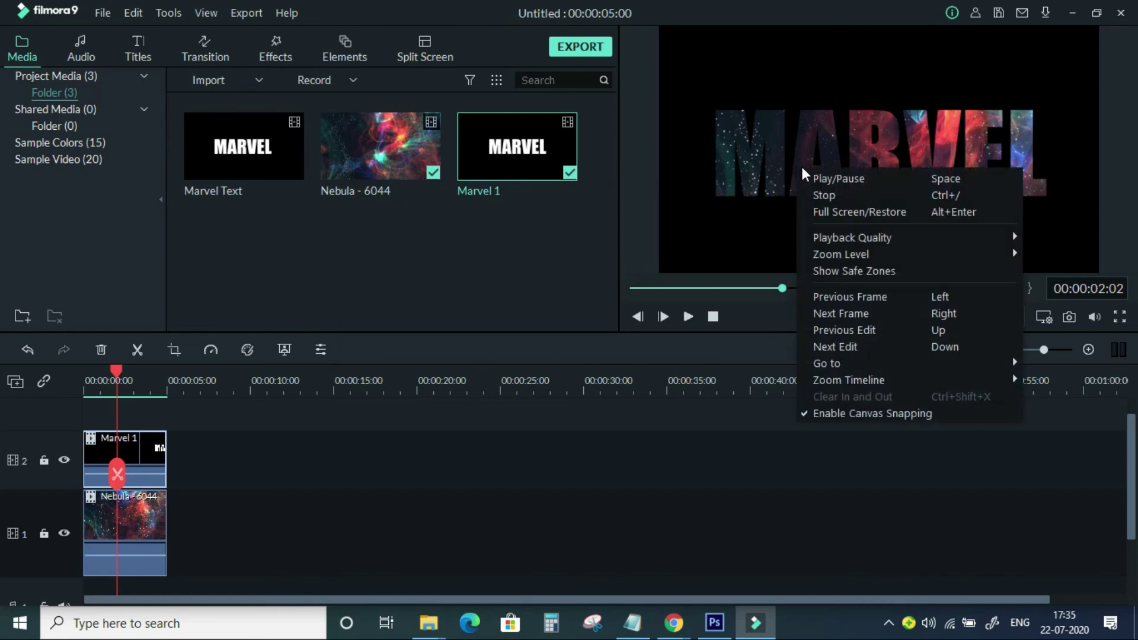
click(881, 218)
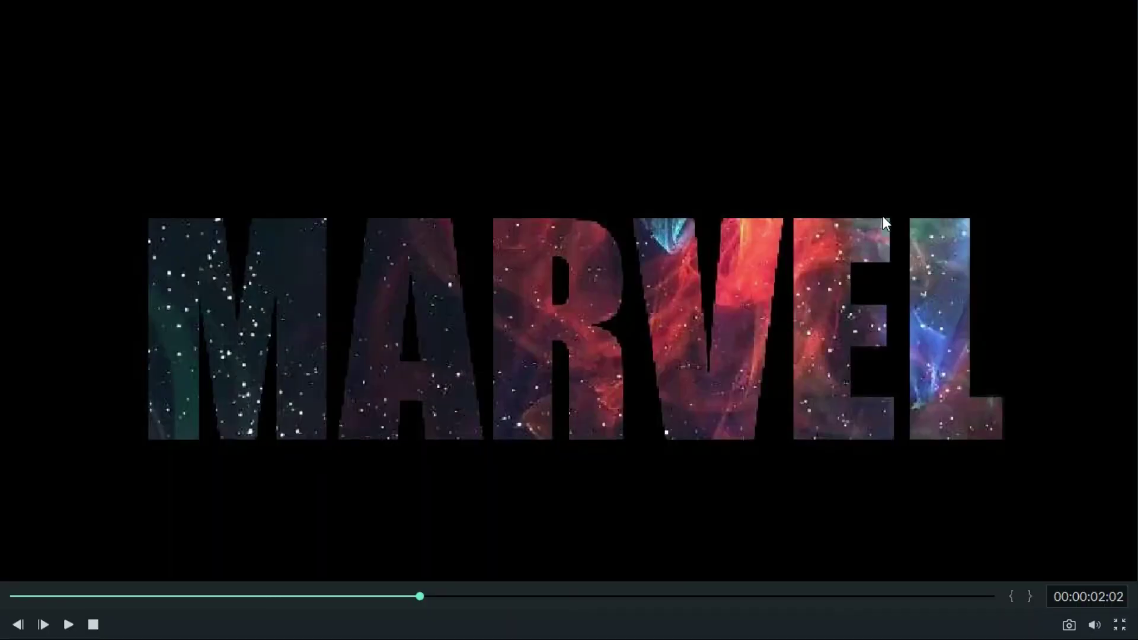